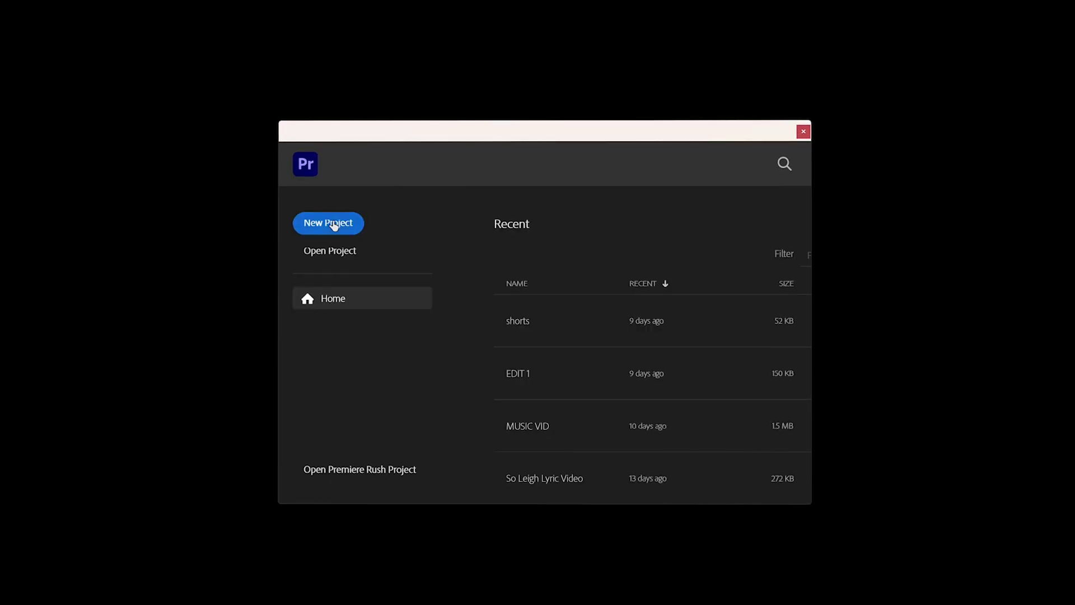
# Open the 30 DAY CH project and open the MAIN footage bin to view its clips
pyautogui.click(333, 226)
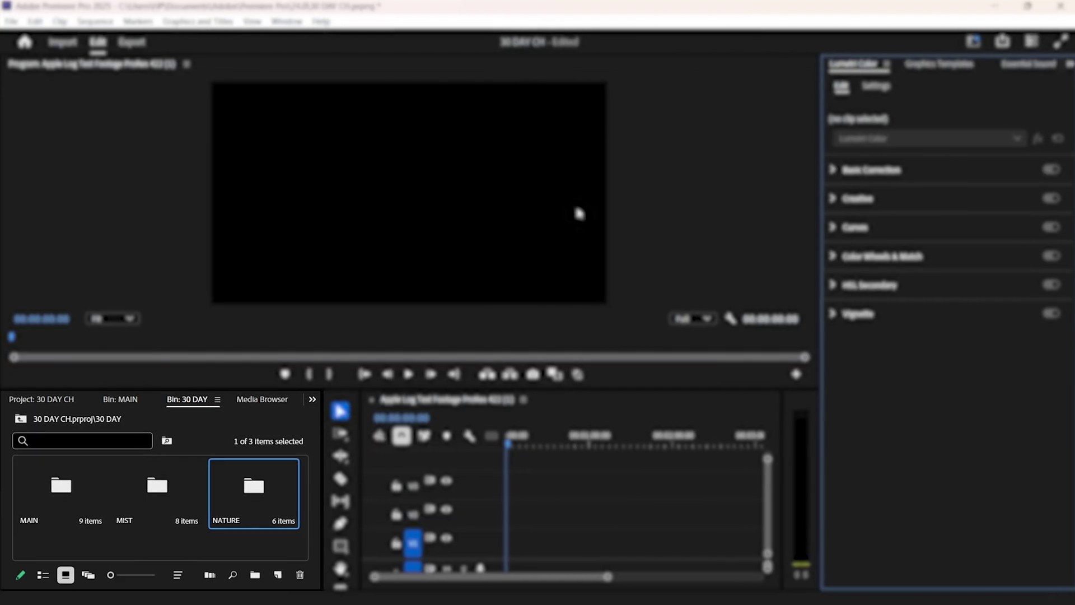
pyautogui.click(64, 485)
pyautogui.doubleClick(69, 485)
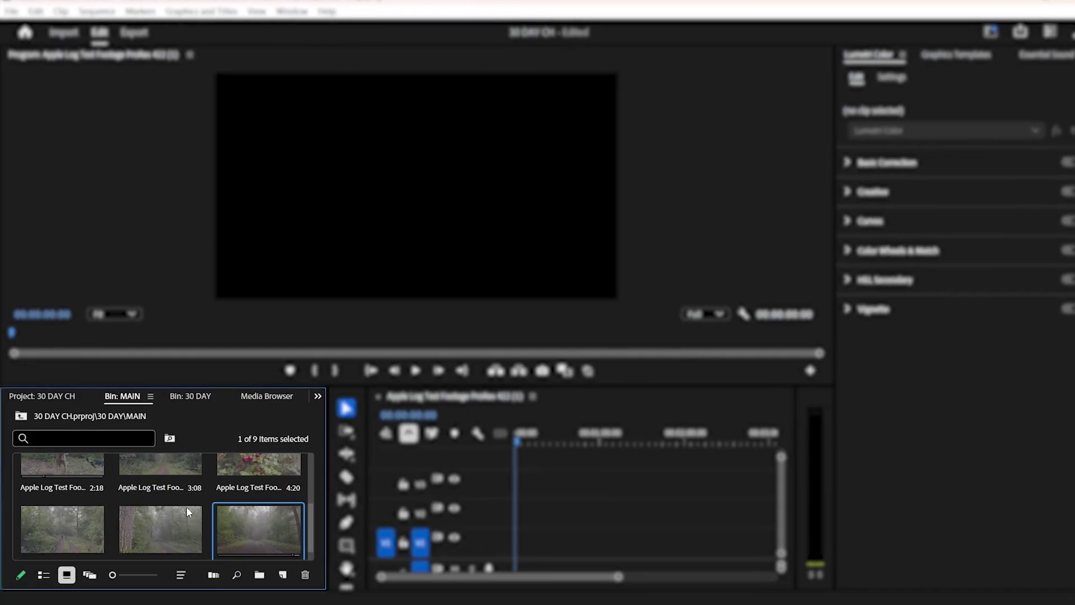
pyautogui.scroll(1, 188, 507)
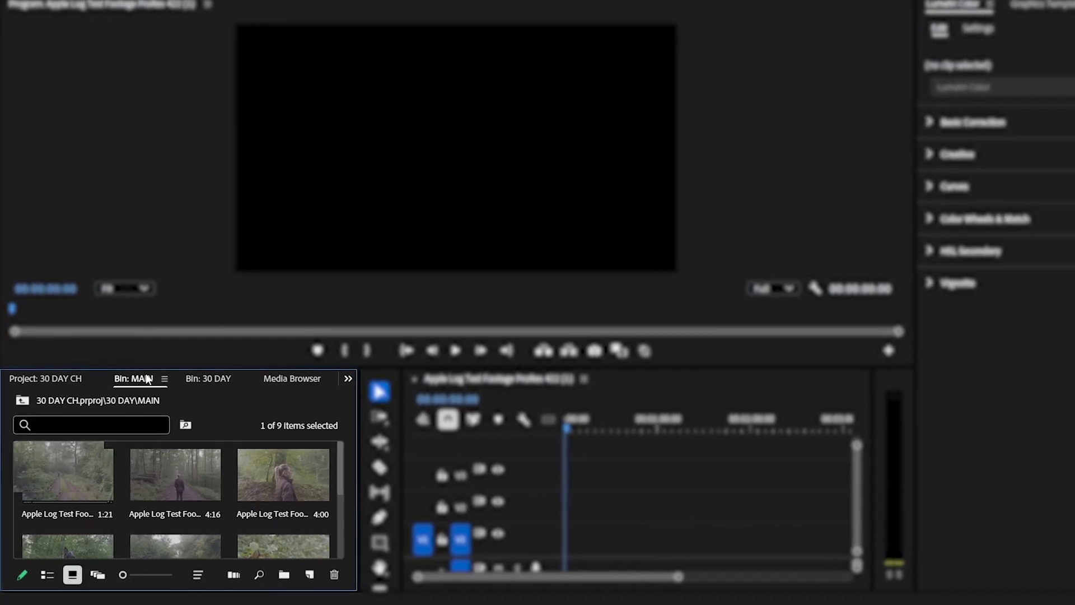
pyautogui.click(53, 383)
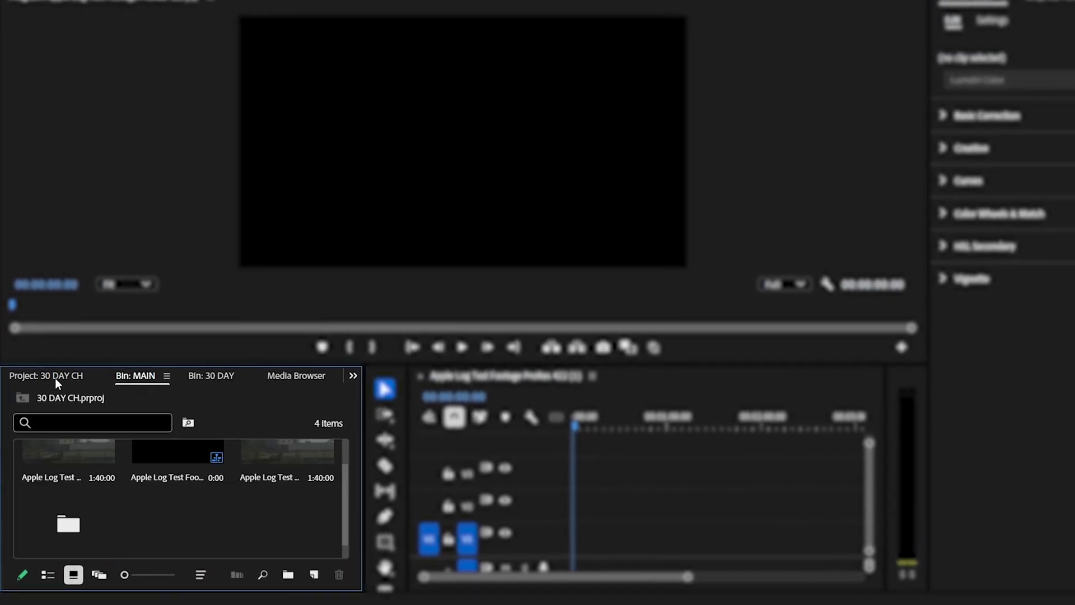
pyautogui.click(137, 376)
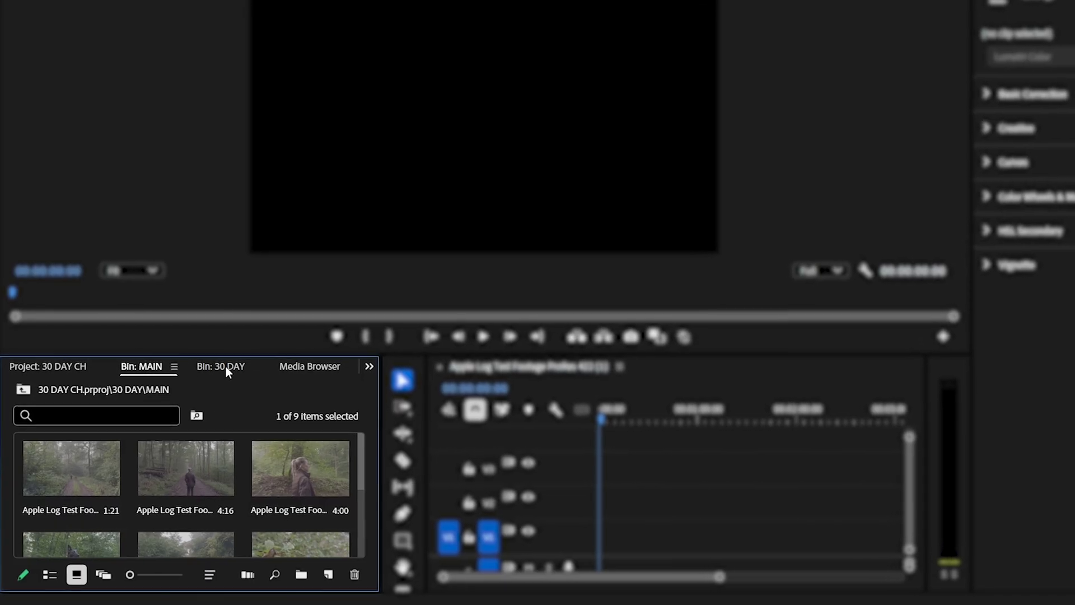
# Open the MIST and NATURE folders from 30 DAY as bin tabs
pyautogui.click(232, 364)
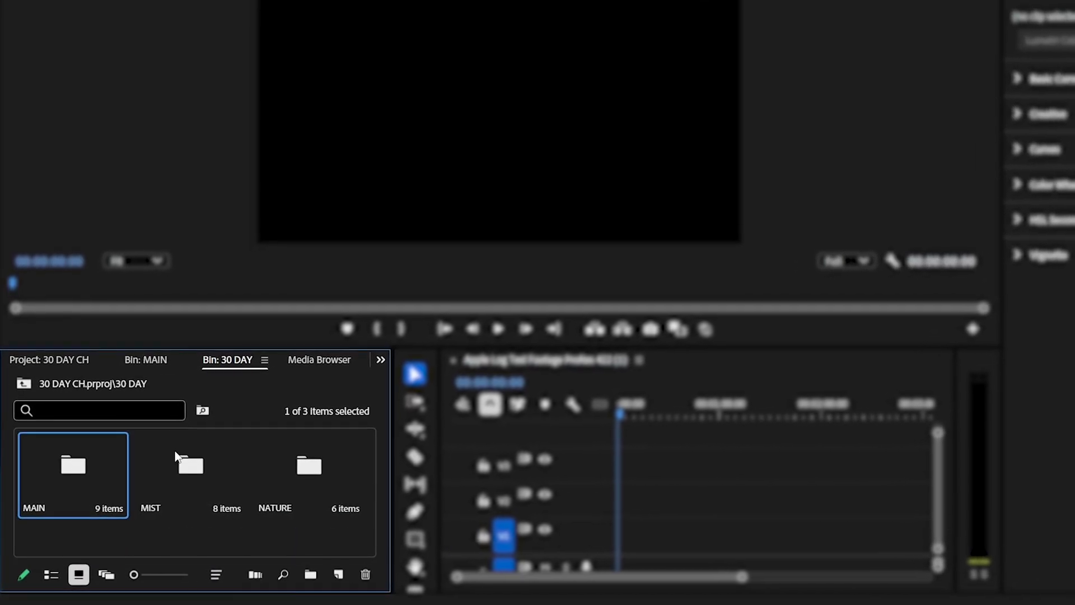
pyautogui.click(185, 475)
pyautogui.doubleClick(190, 470)
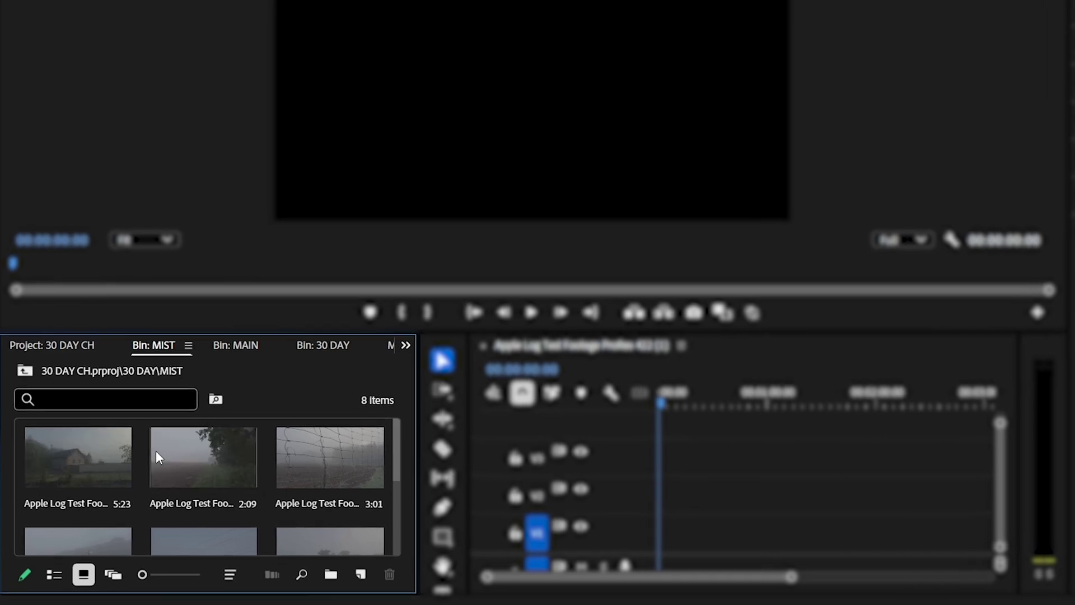
pyautogui.click(328, 341)
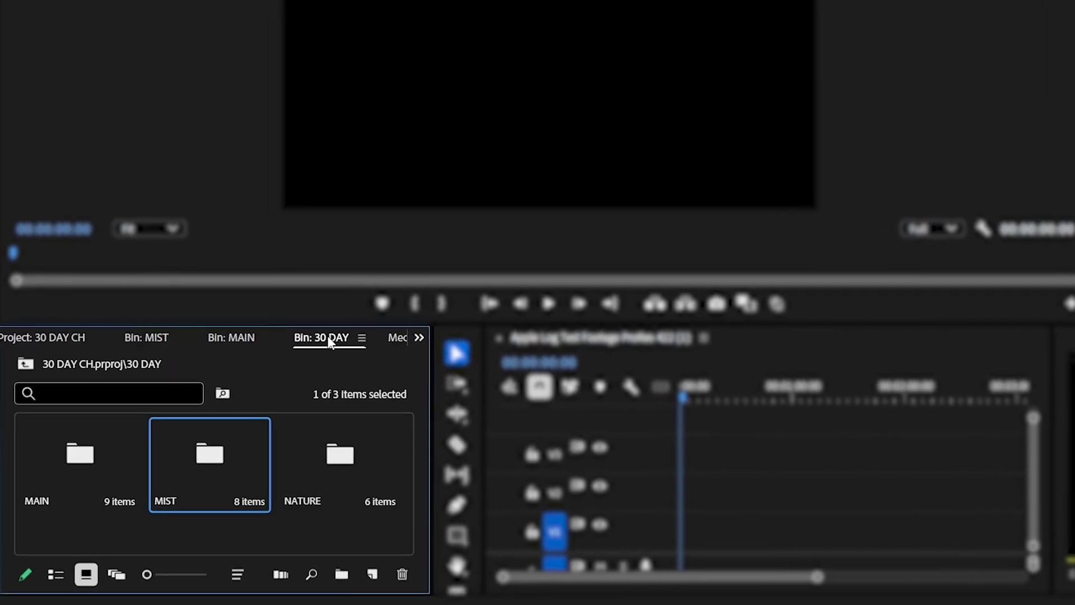
pyautogui.click(324, 457)
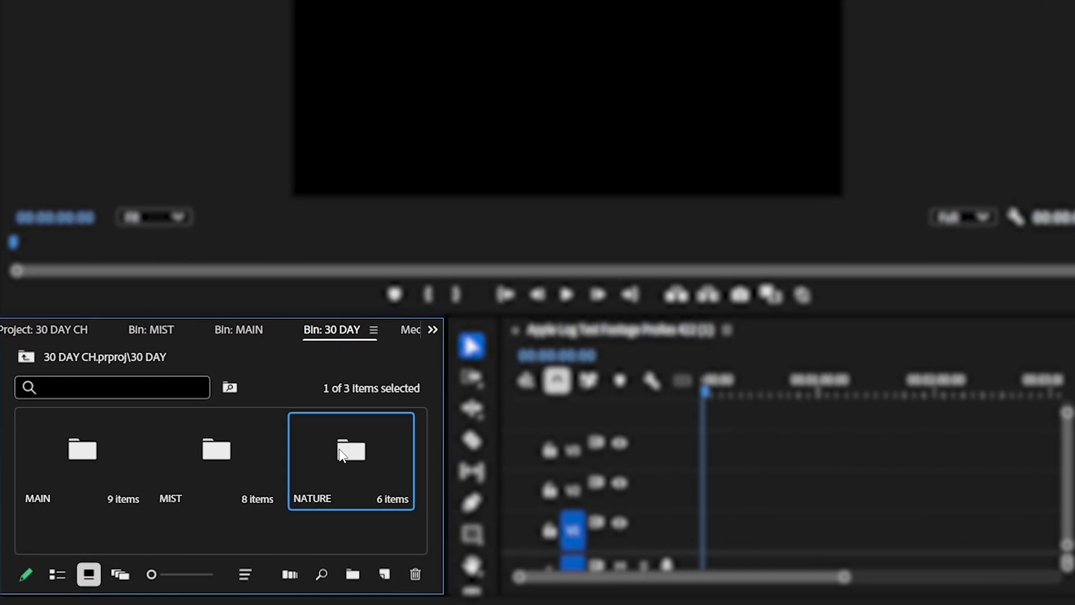
pyautogui.doubleClick(336, 456)
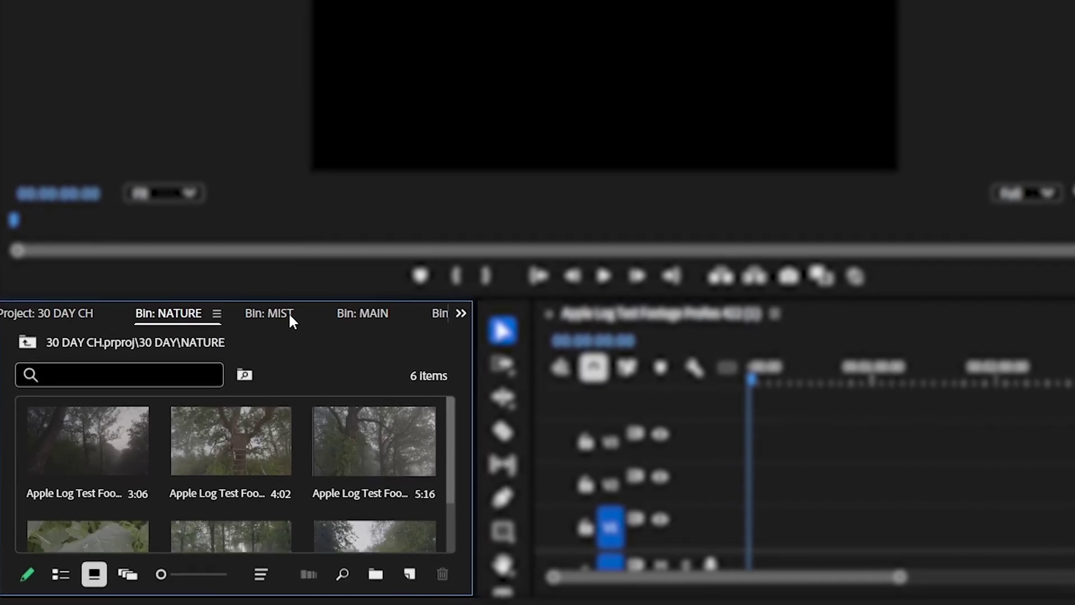
# Switch between the MIST, MAIN and NATURE bin tabs to review their clips
pyautogui.click(267, 317)
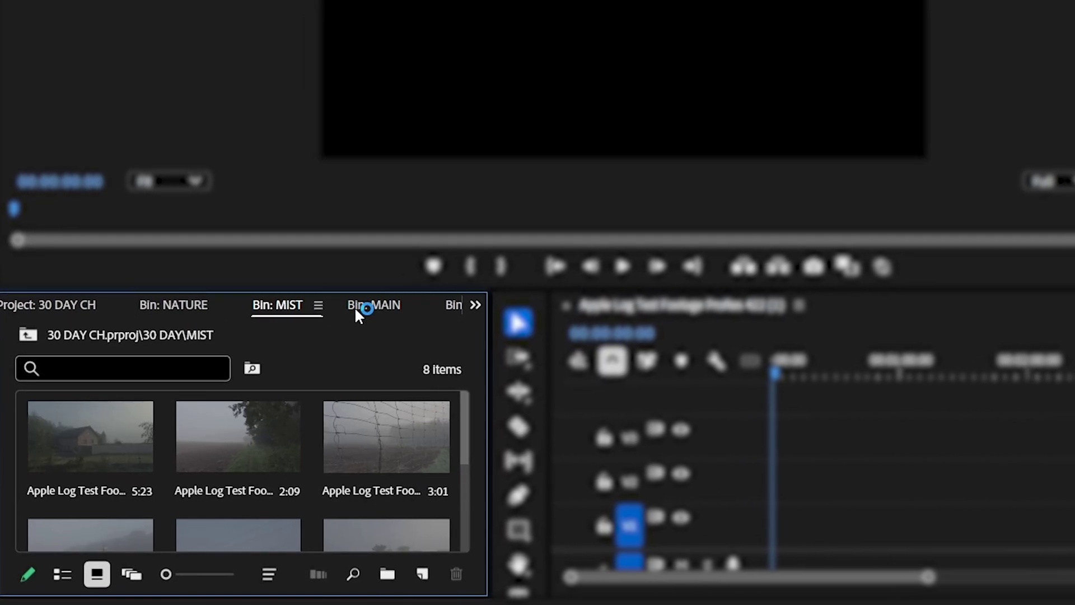
pyautogui.click(378, 311)
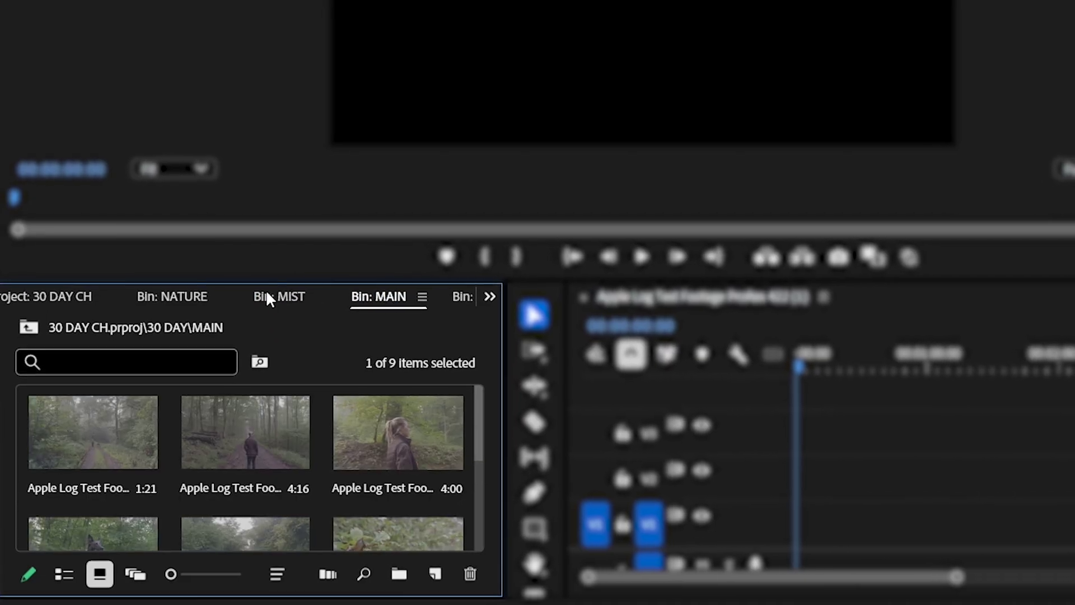
pyautogui.click(265, 300)
pyautogui.click(184, 292)
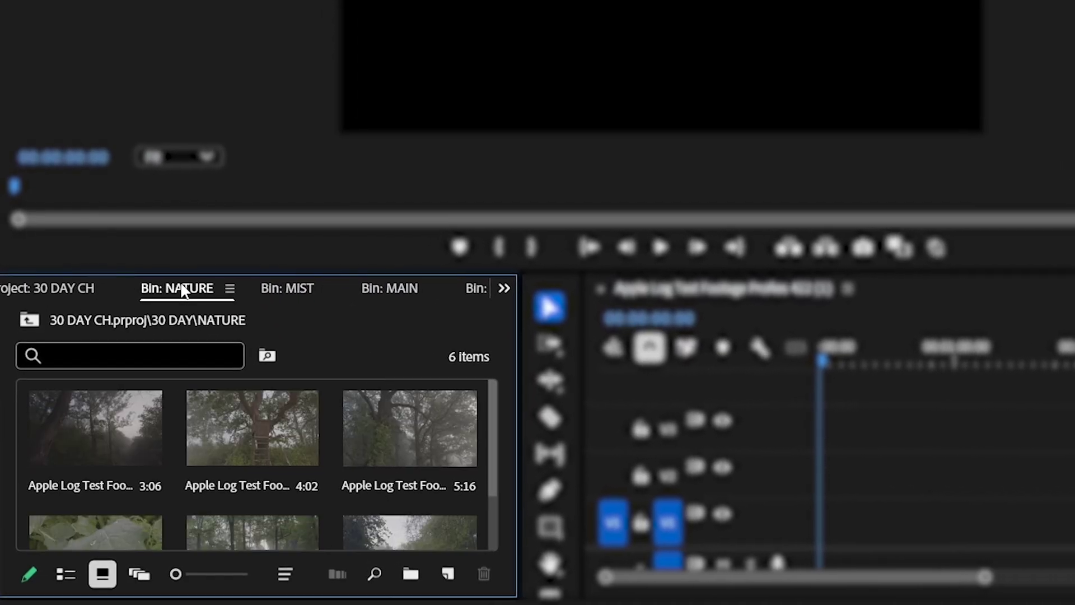
pyautogui.click(305, 287)
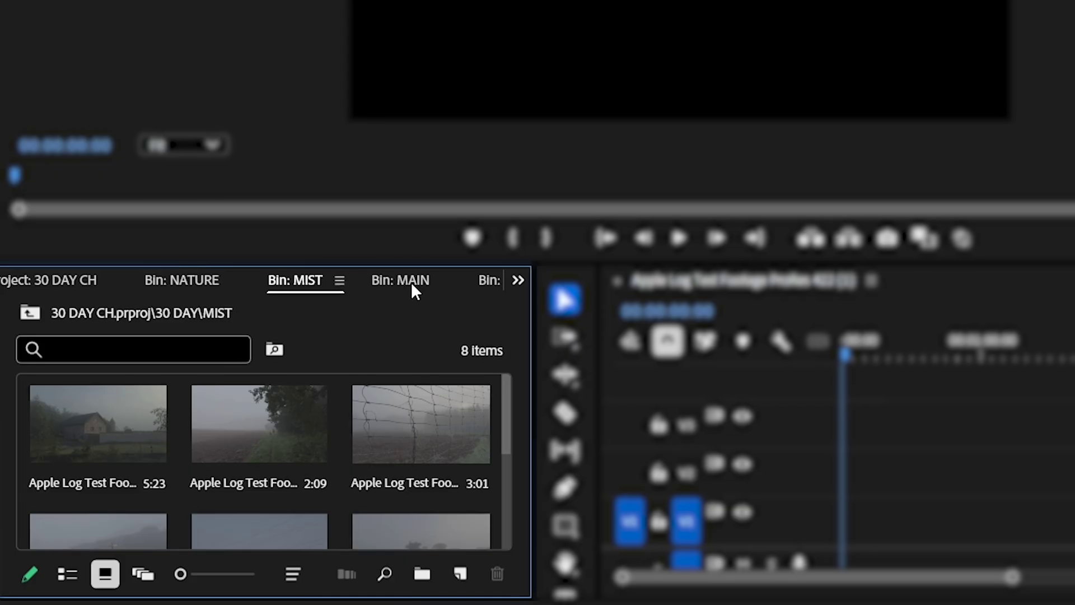
pyautogui.click(392, 286)
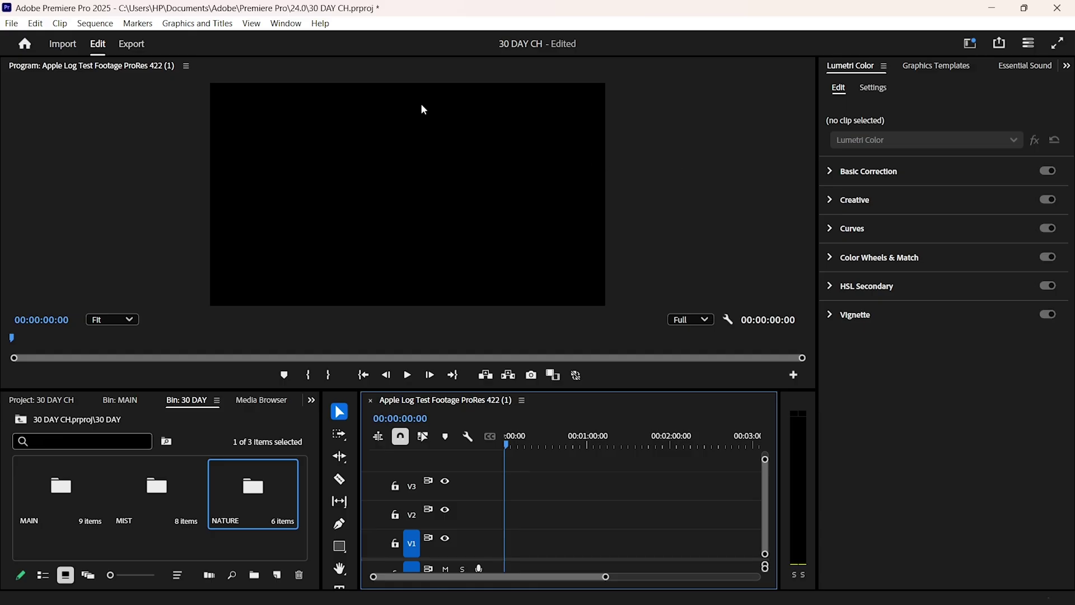
# Switch to the Color workspace from the Window menu
pyautogui.click(285, 24)
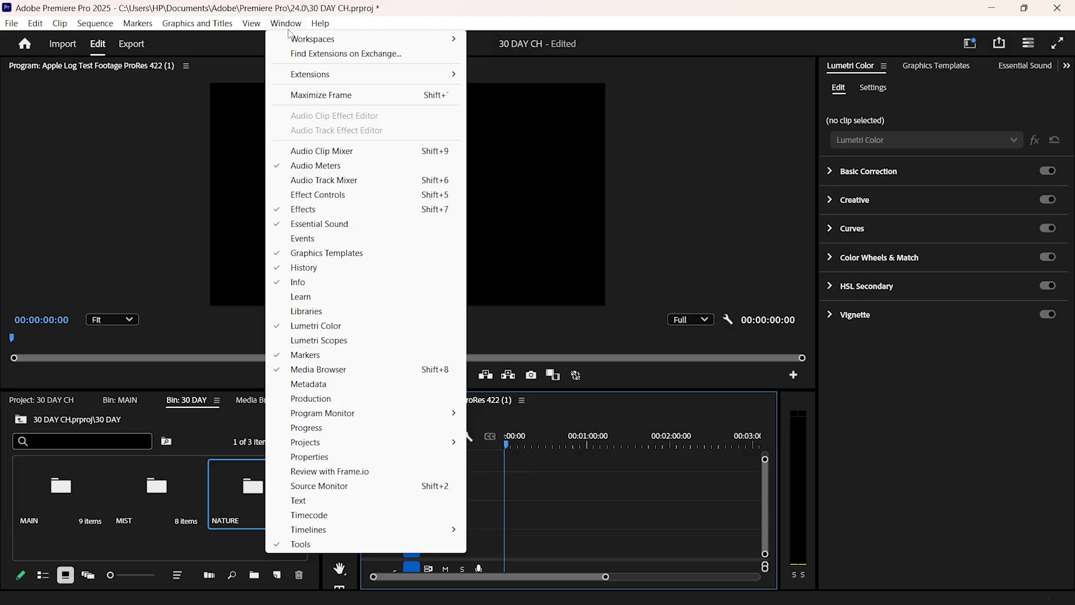
pyautogui.moveTo(332, 45)
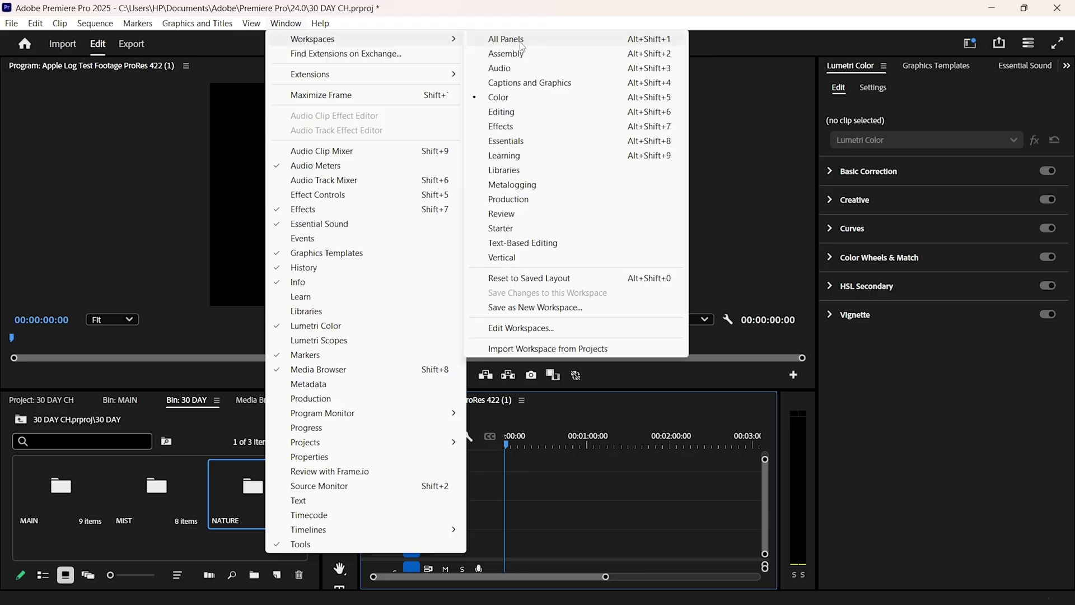
pyautogui.click(513, 99)
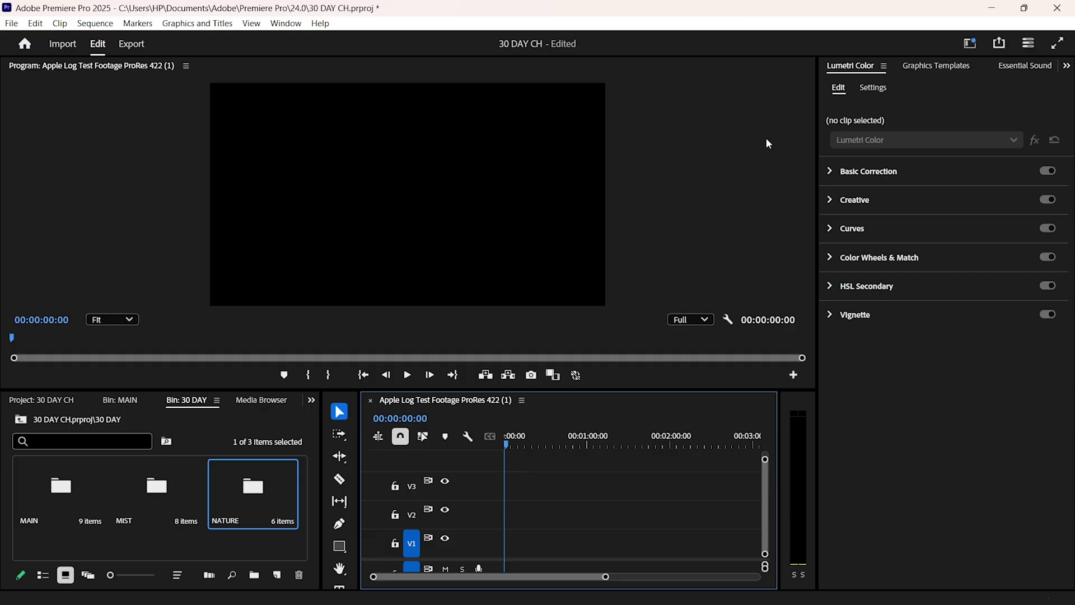
pyautogui.click(834, 171)
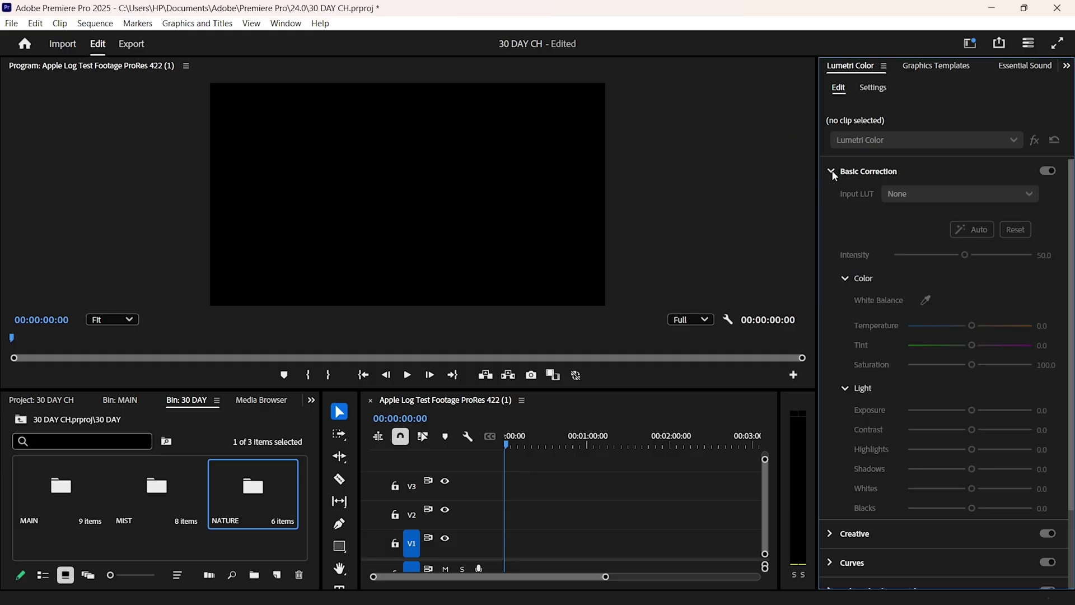
pyautogui.click(834, 172)
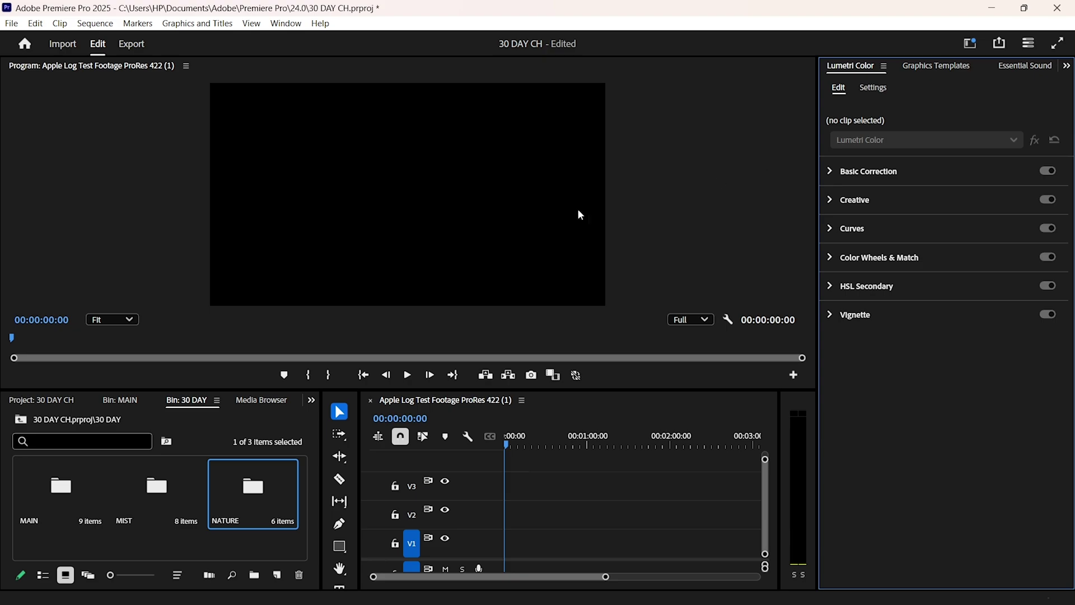
# Reopen the MAIN bin and show the Lumetri Scopes panel from the Window menu
pyautogui.click(72, 485)
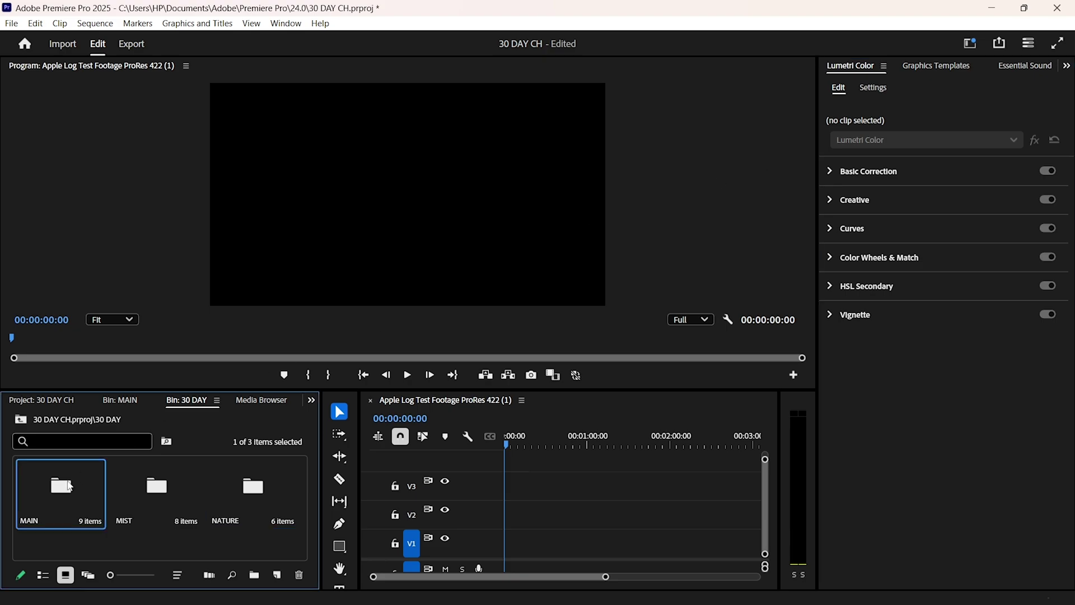
pyautogui.doubleClick(69, 486)
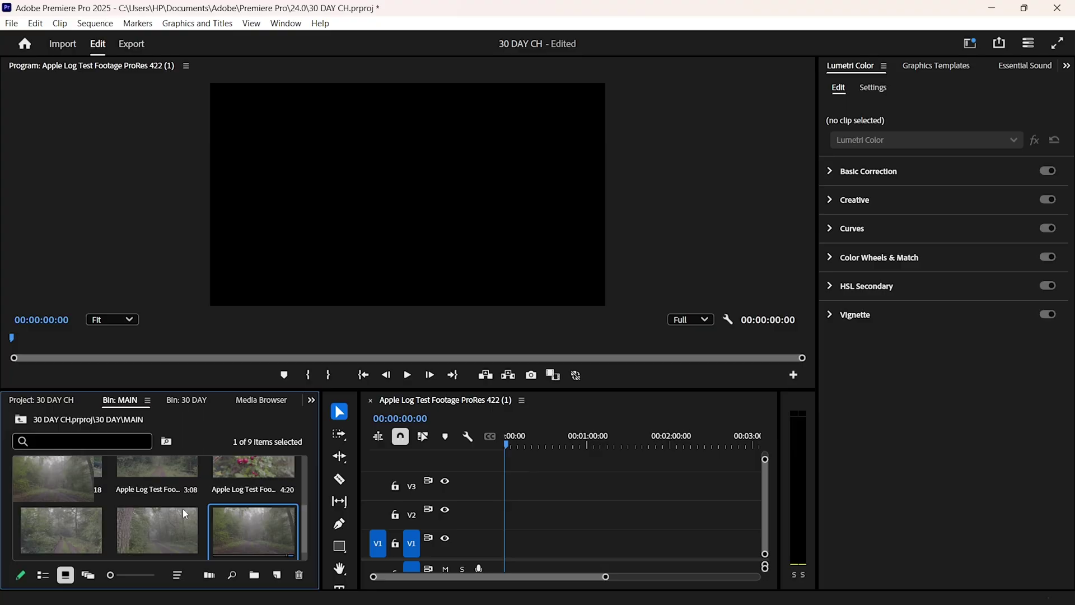
pyautogui.scroll(3, 184, 511)
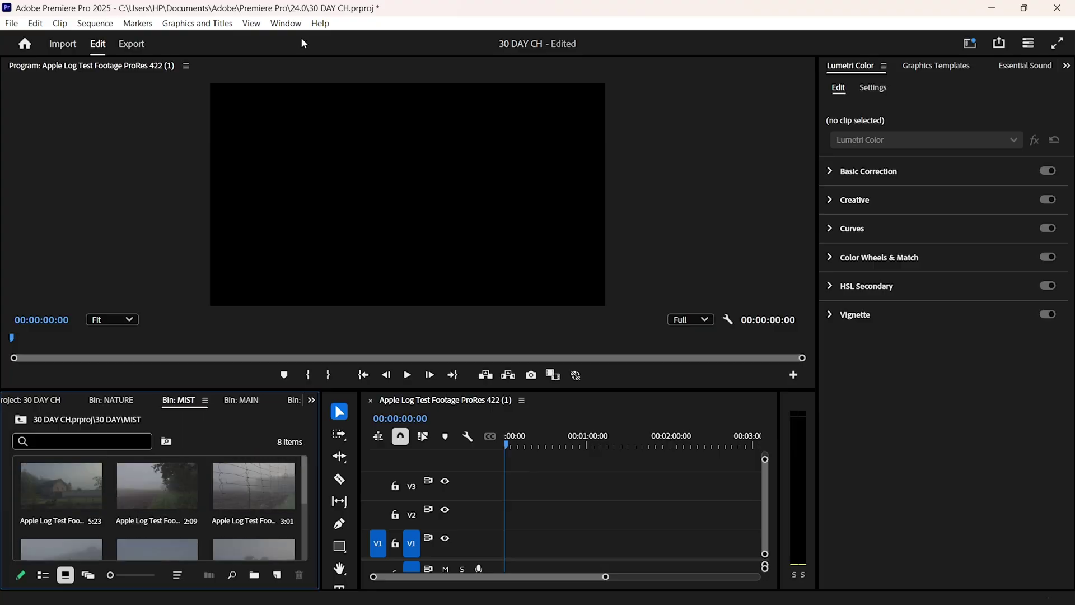
pyautogui.click(285, 23)
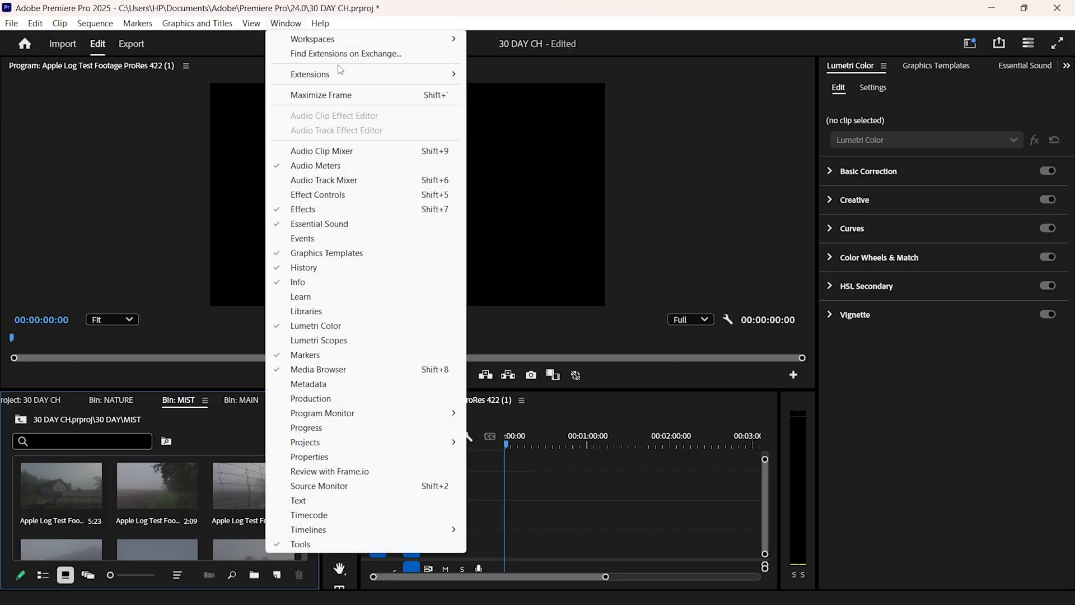
pyautogui.moveTo(419, 81)
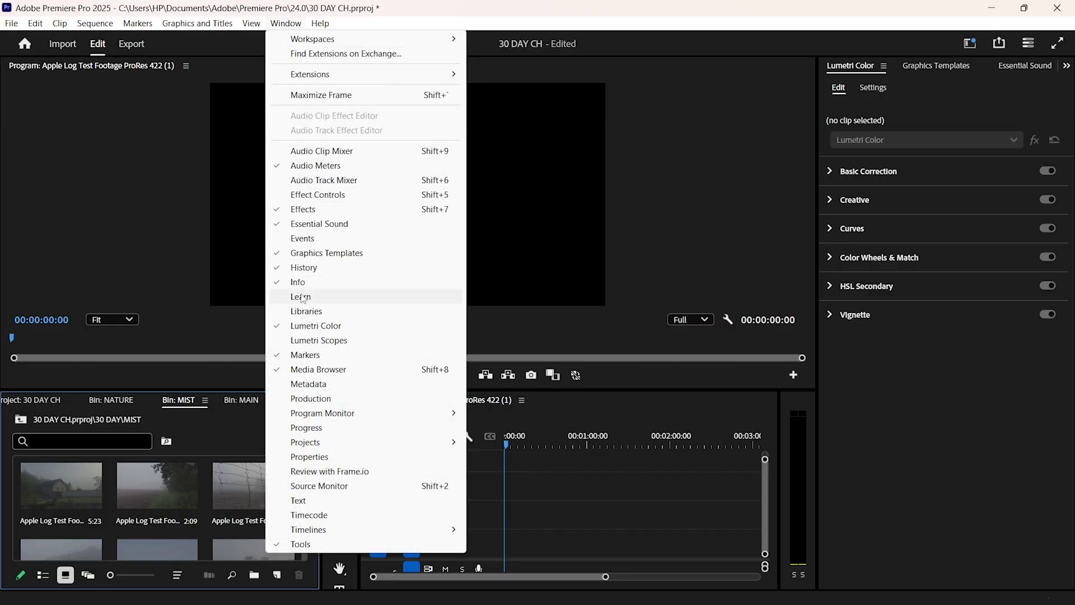
pyautogui.click(309, 340)
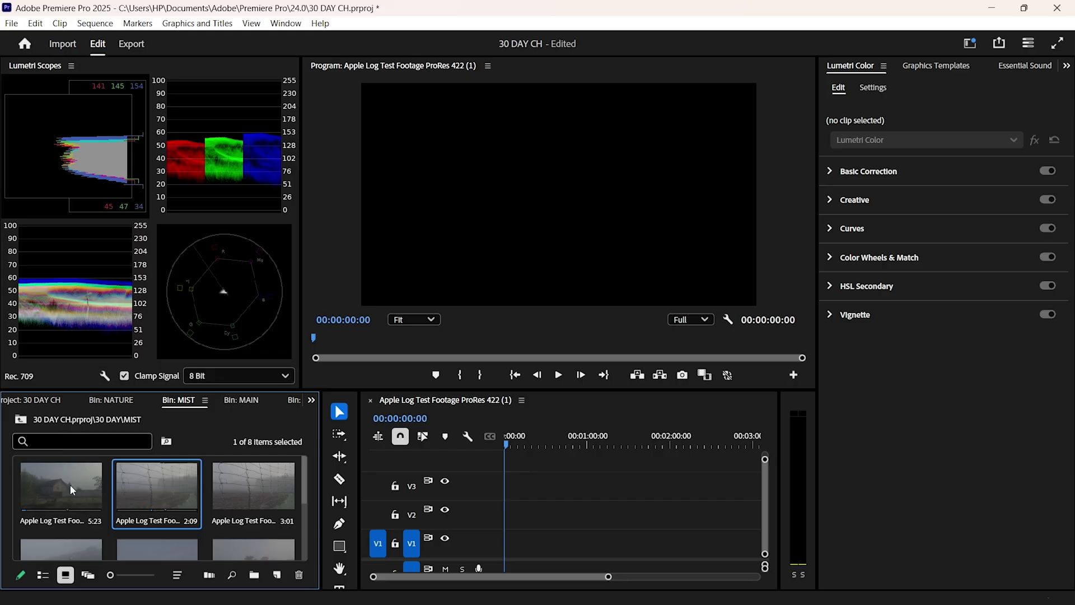
# Select the first mist clip in the MIST bin
pyautogui.click(55, 485)
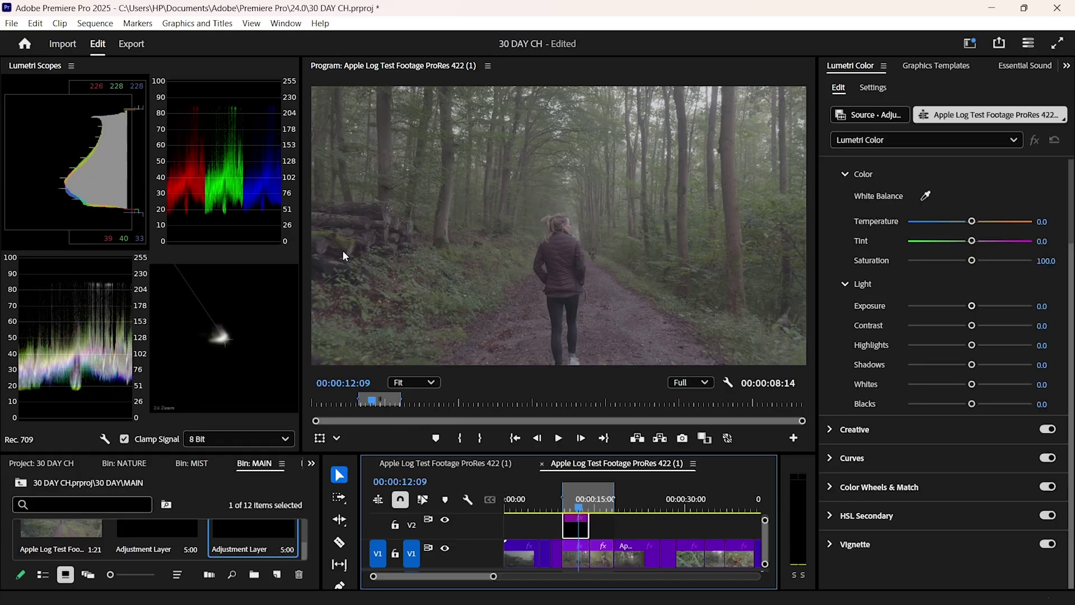
# Zoom the monitor to 48% and white-balance on the jacket (Temperature -5.0, Tint 6.5)
pyautogui.scroll(1, 342, 250)
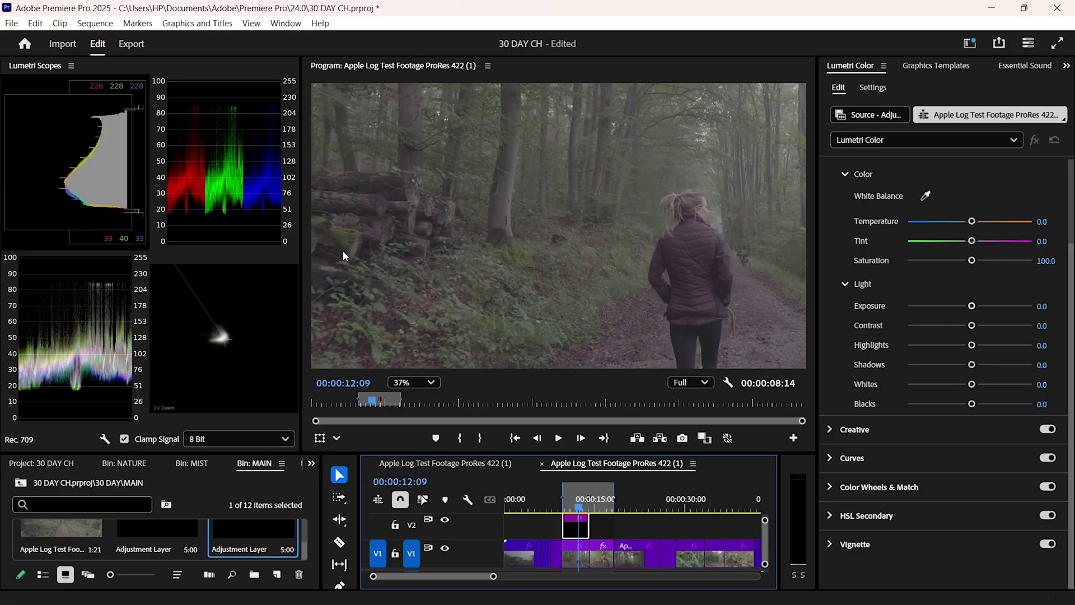
pyautogui.scroll(1, 491, 201)
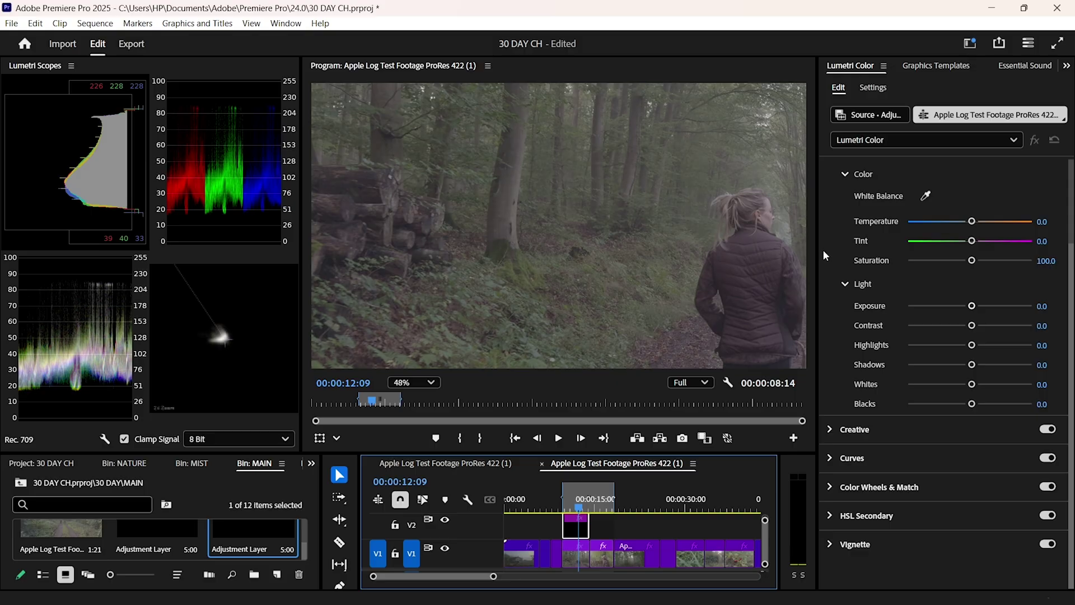
pyautogui.click(926, 195)
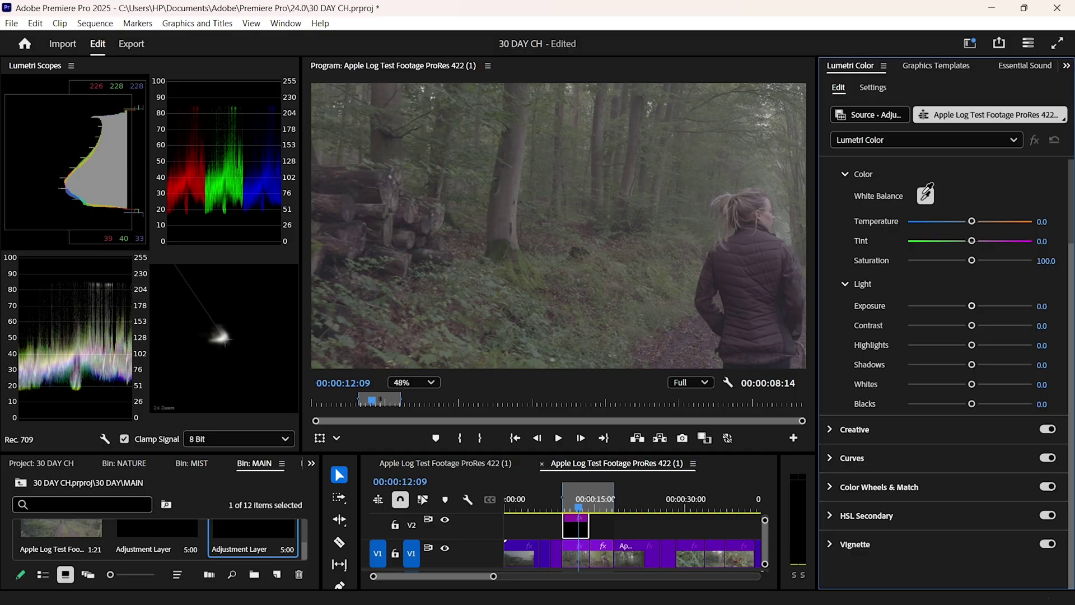
pyautogui.click(783, 235)
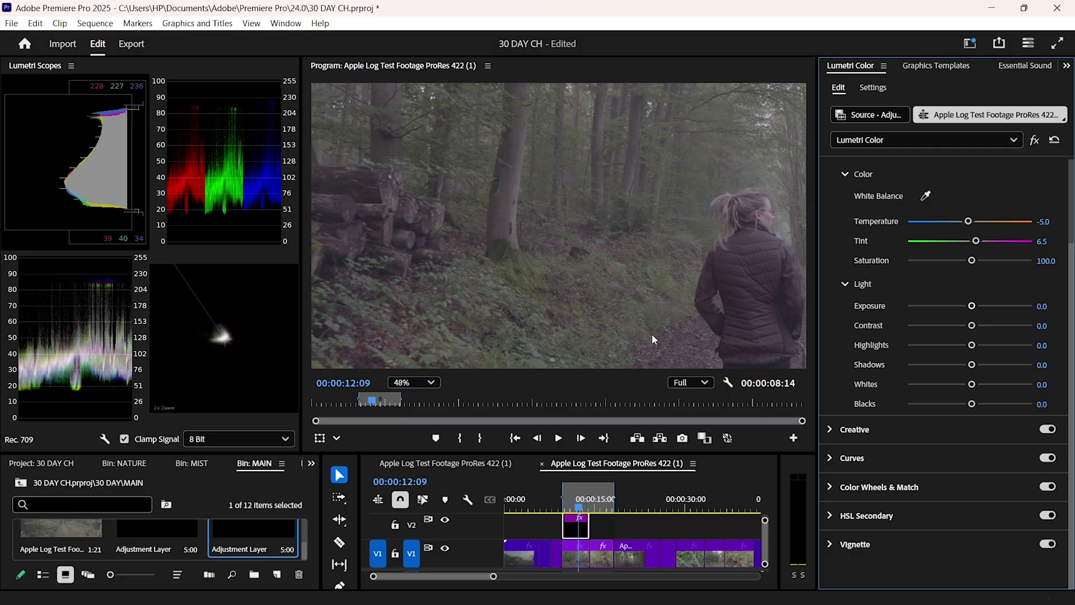
# Fit the frame in the monitor and set Temperature to 10.0 and Tint to -3.9
pyautogui.scroll(-3, 652, 333)
pyautogui.click(420, 383)
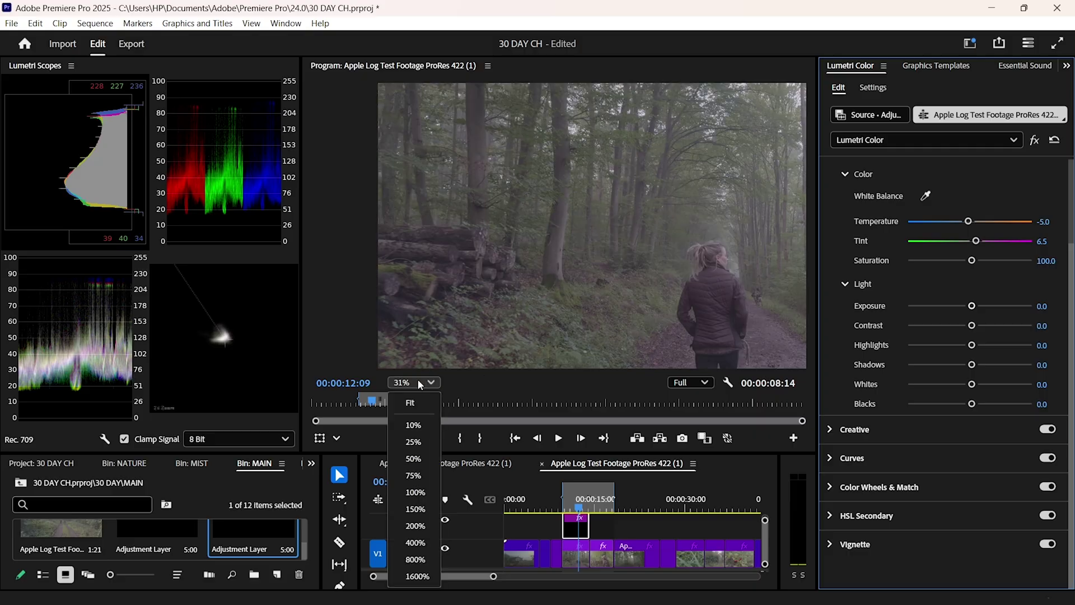
pyautogui.click(420, 384)
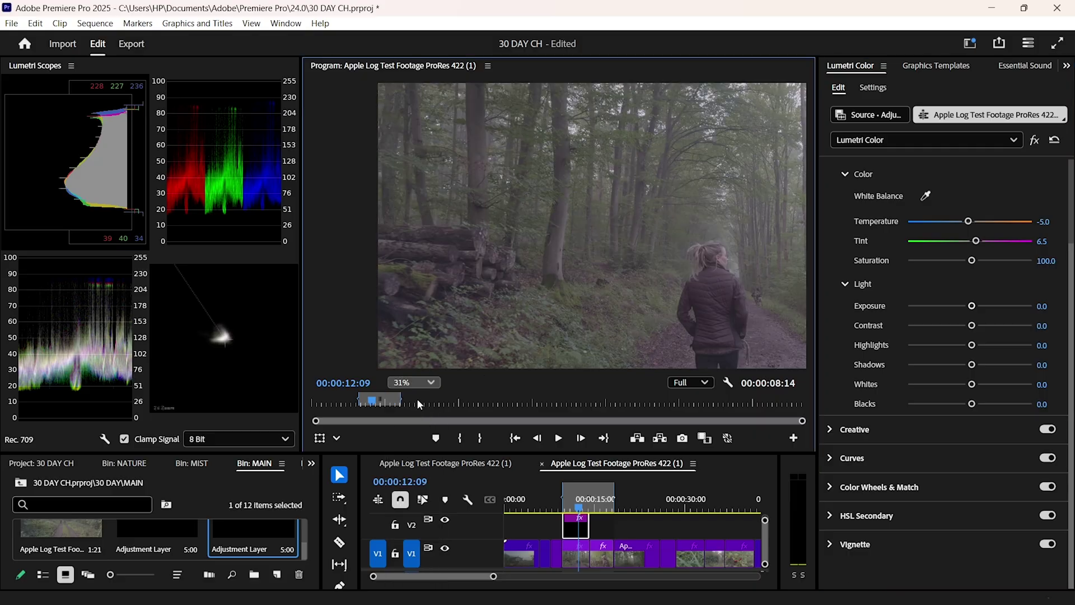
pyautogui.hotkey('shift', '/')
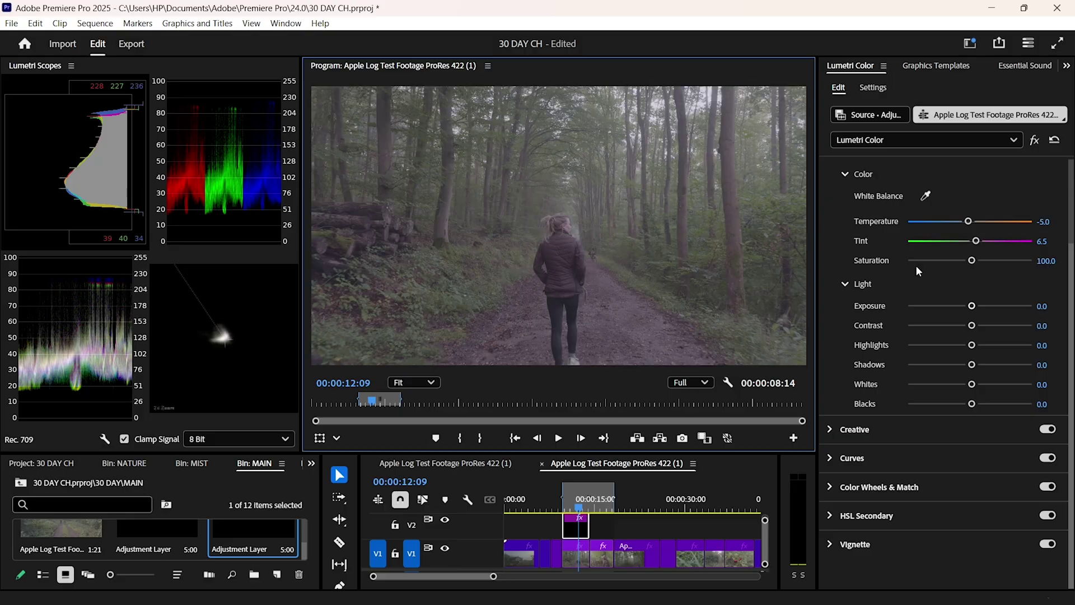
pyautogui.click(970, 222)
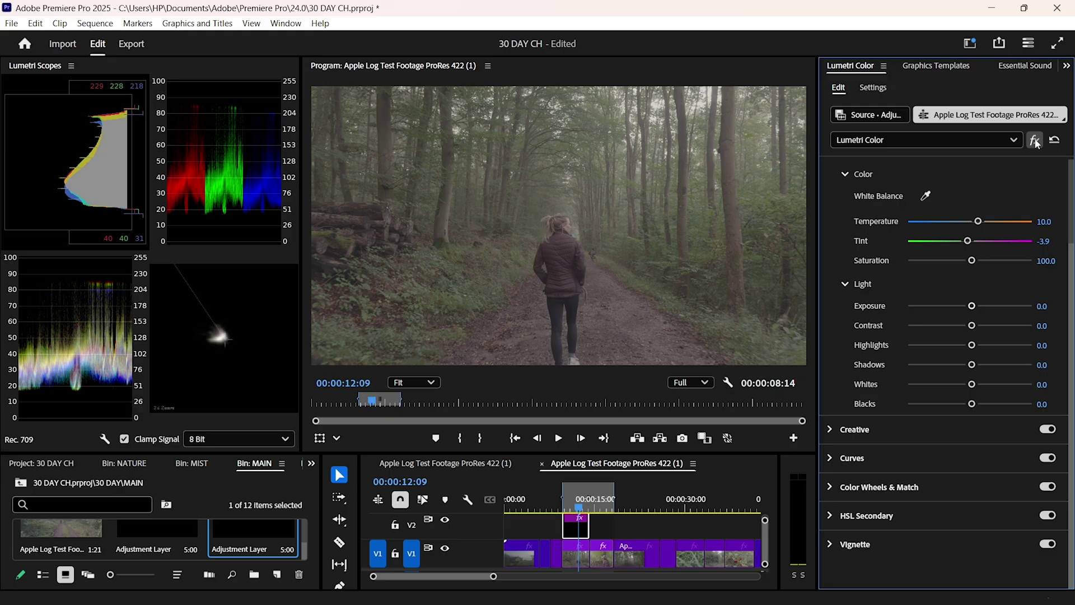
pyautogui.click(1035, 141)
pyautogui.click(1035, 141)
# Toggle the Lumetri bypass to compare with the original, then export a still frame
pyautogui.click(1035, 140)
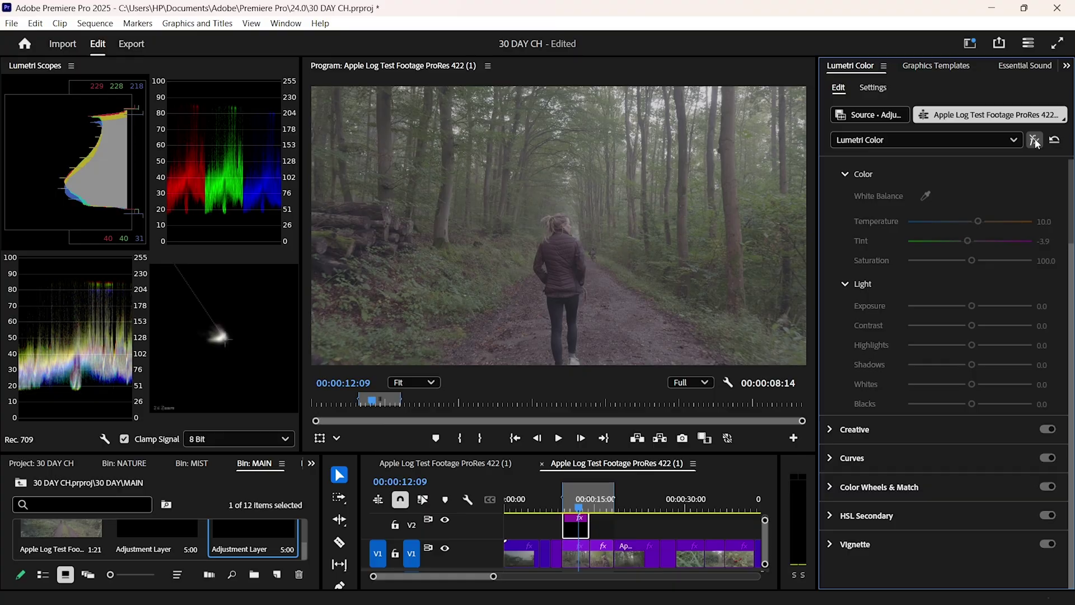
pyautogui.click(1035, 141)
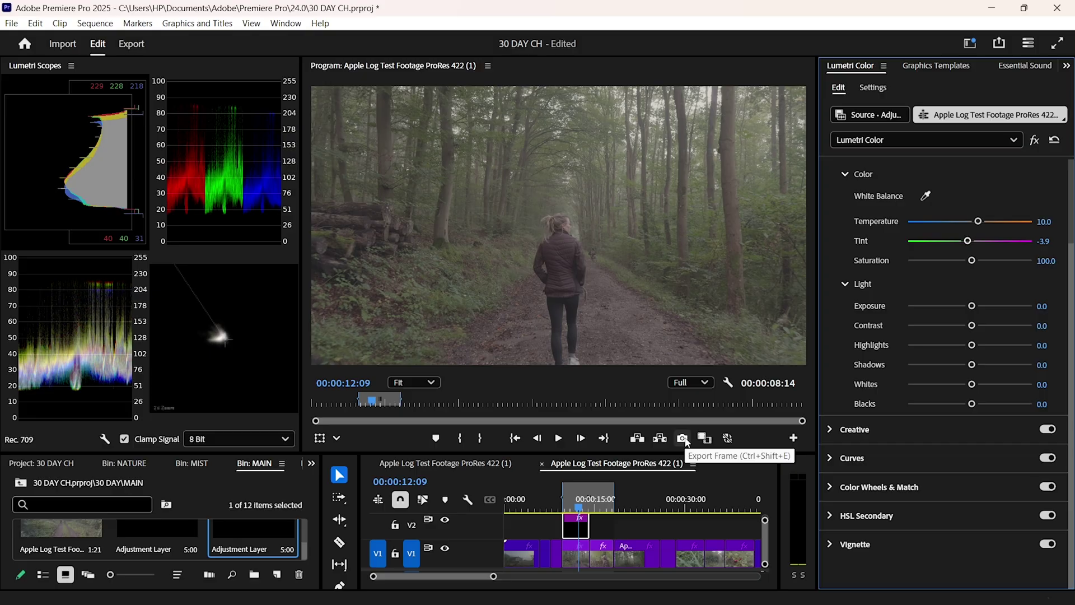
pyautogui.click(687, 442)
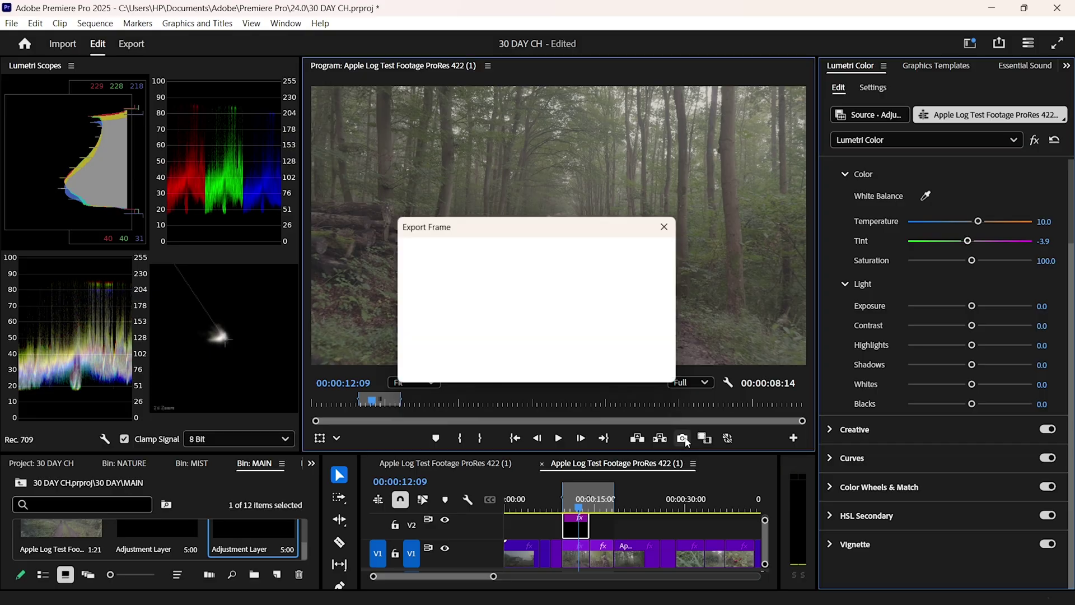
pyautogui.click(599, 362)
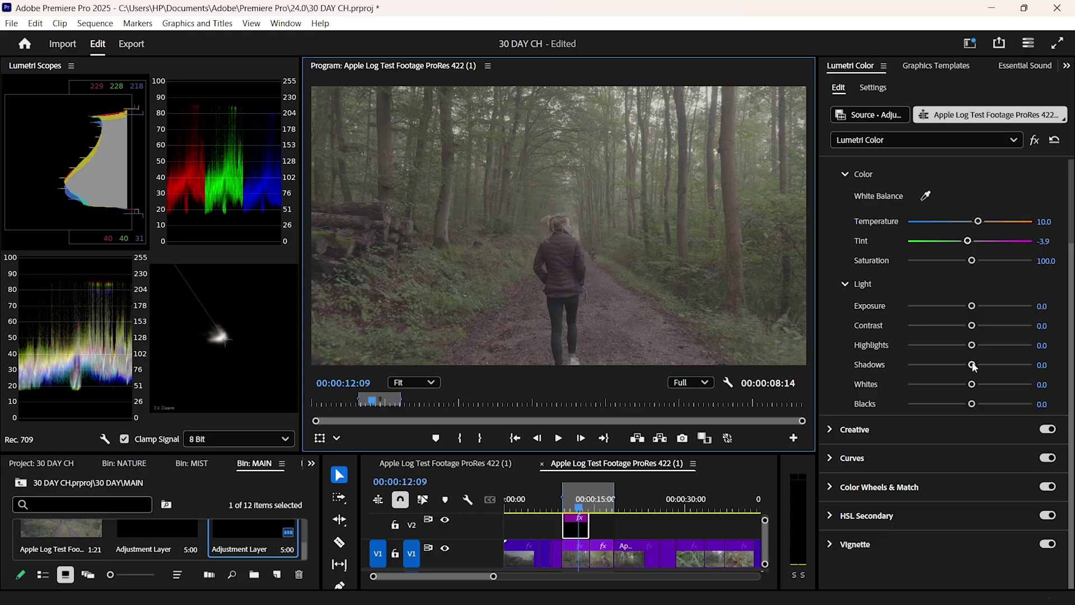
# Set the forest clip's Shadows to -35.2 and Highlights to 15.1
pyautogui.moveTo(972, 365); pyautogui.dragTo(958, 368)
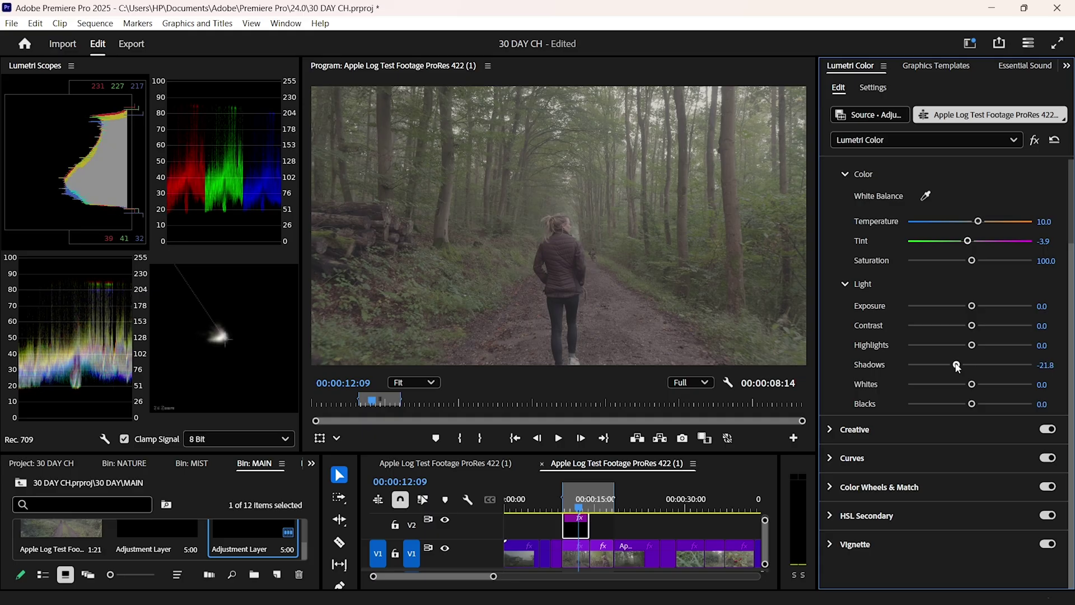
pyautogui.moveTo(958, 367); pyautogui.dragTo(948, 367)
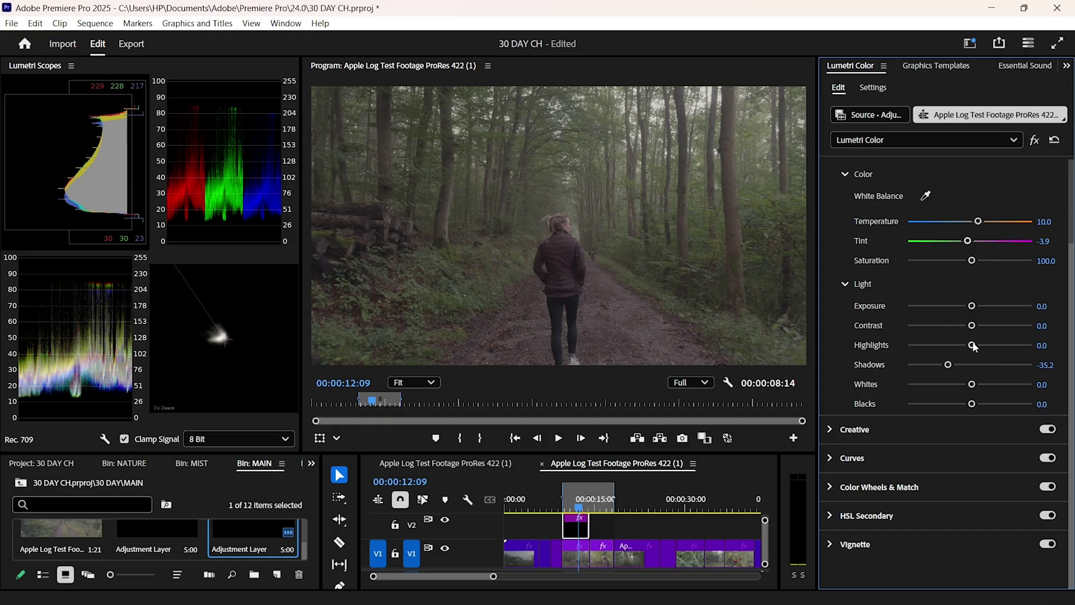
pyautogui.moveTo(973, 345); pyautogui.dragTo(983, 345)
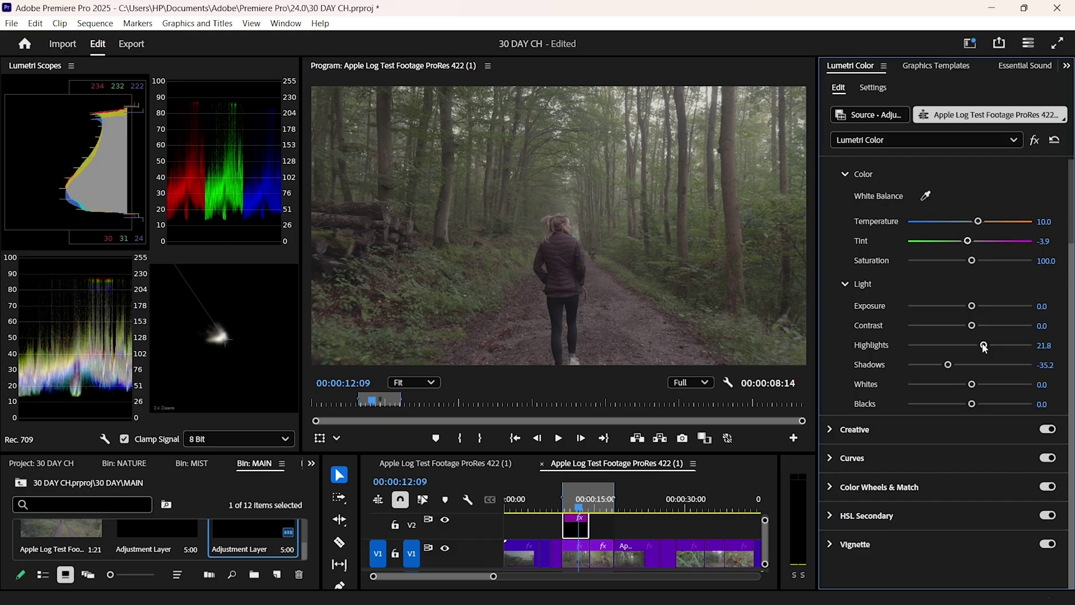
pyautogui.moveTo(985, 347); pyautogui.dragTo(980, 348)
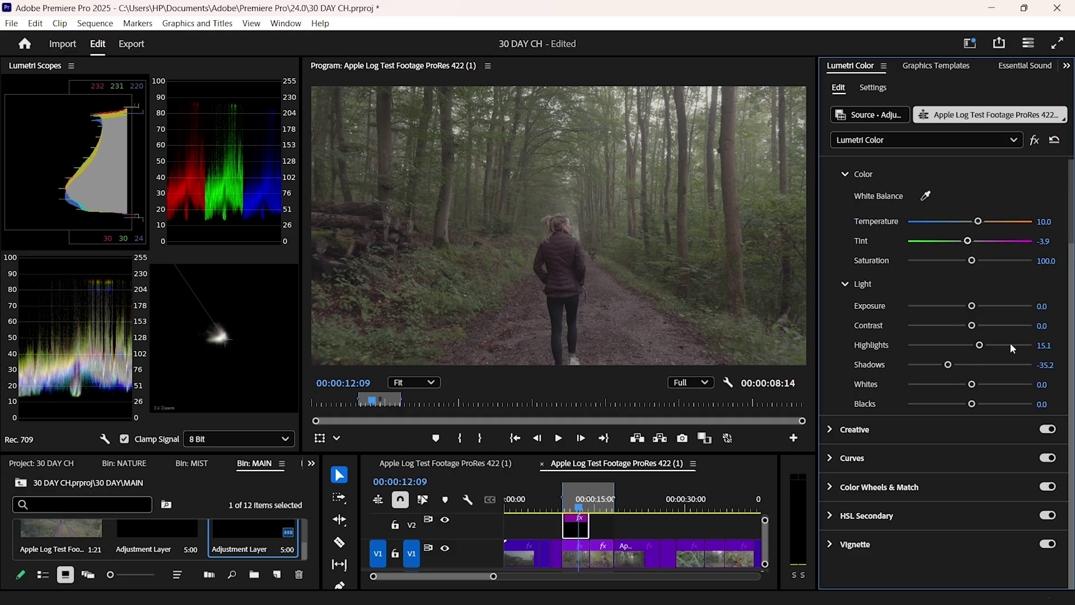
pyautogui.click(1035, 141)
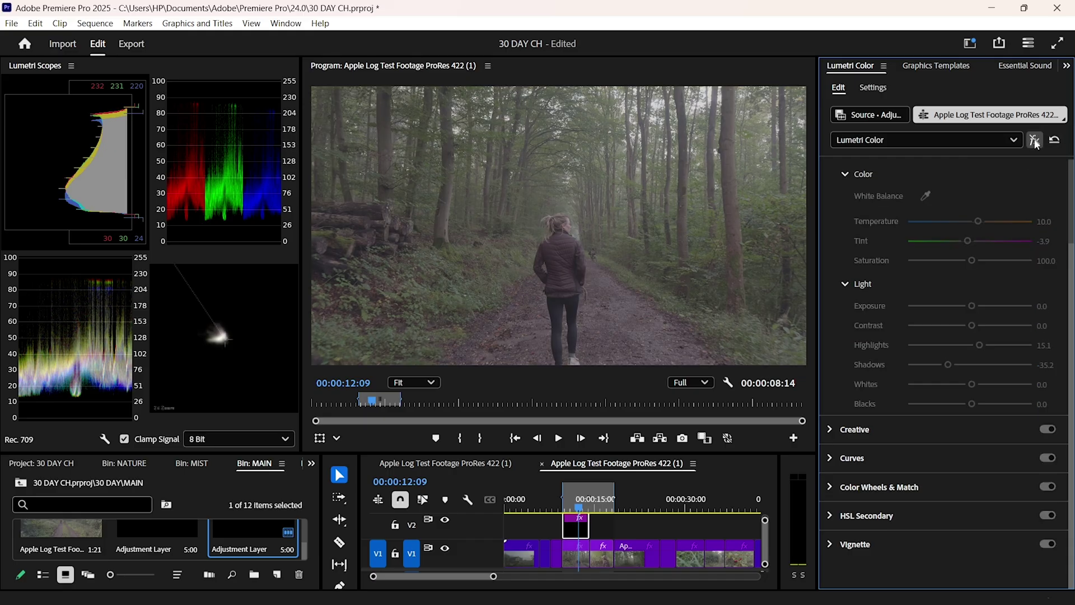
pyautogui.click(1035, 140)
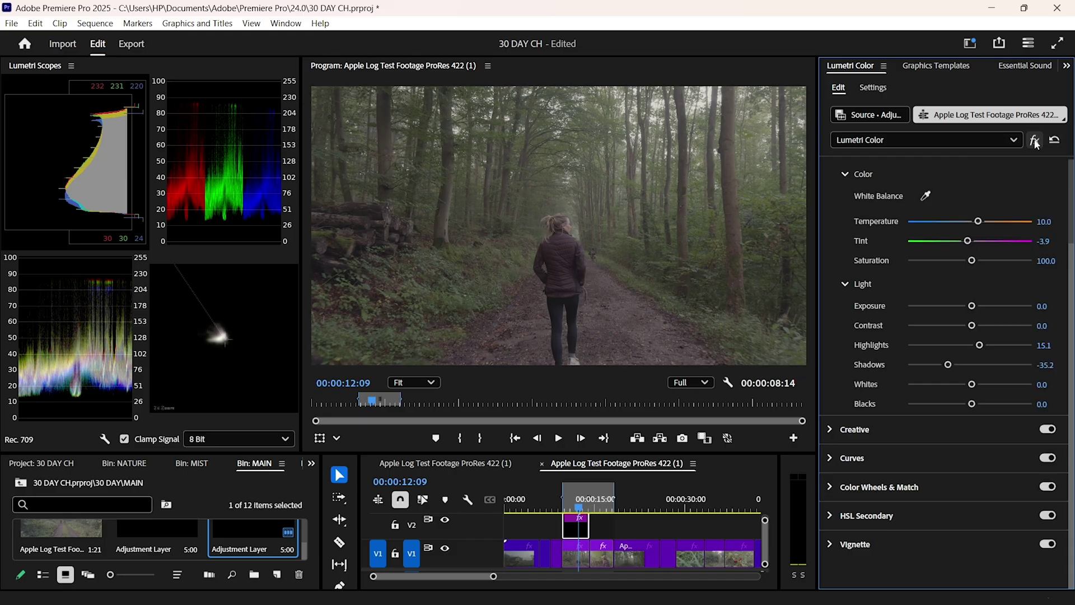
pyautogui.click(1035, 141)
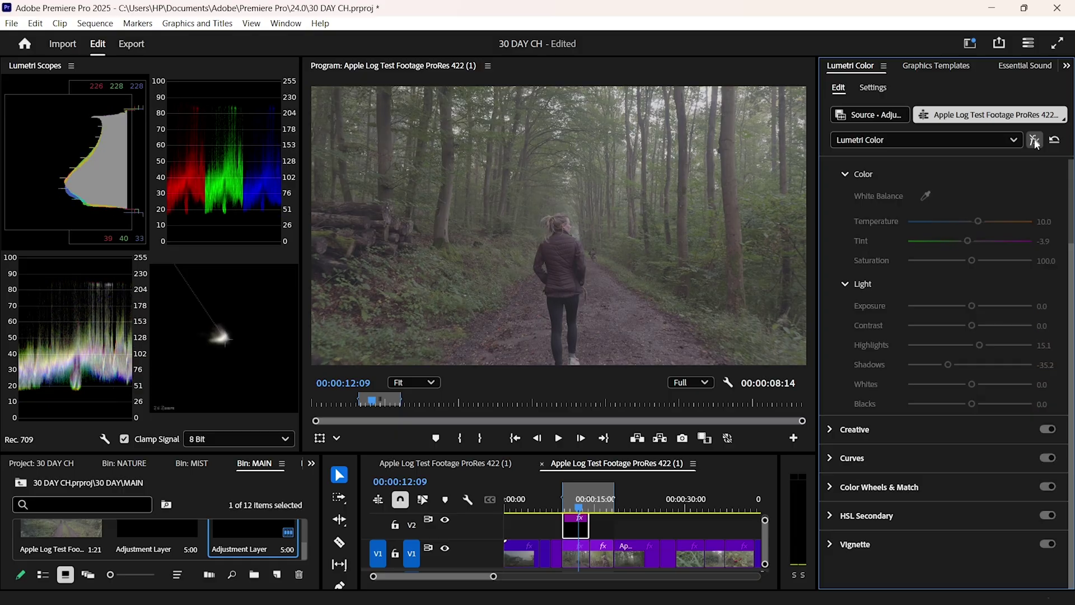
pyautogui.click(1035, 141)
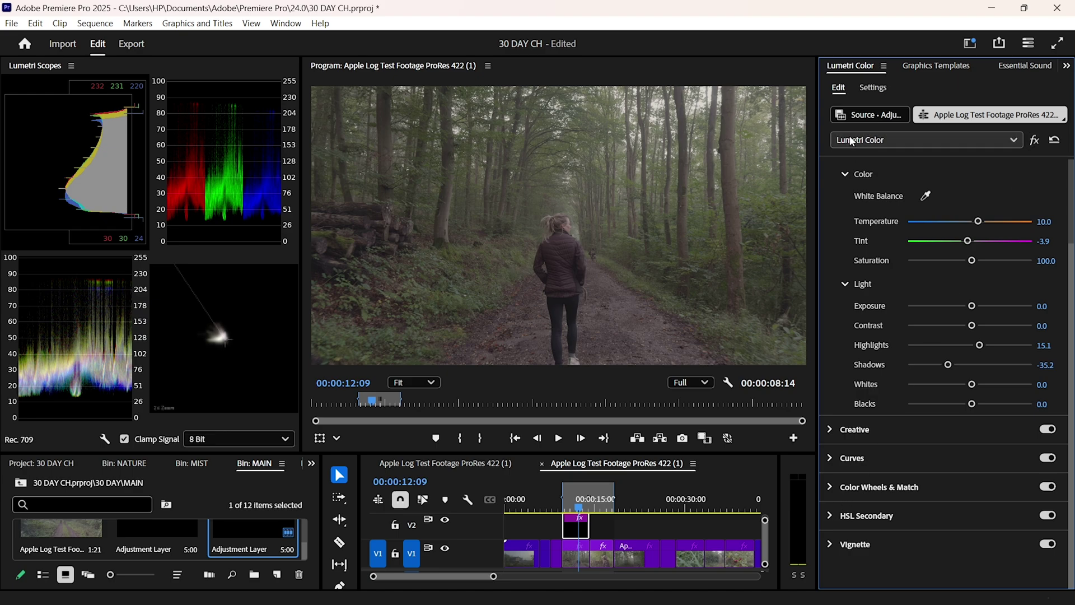
# Expand HSL Secondary and sample a key colour from the forest footage
pyautogui.scroll(3, 831, 193)
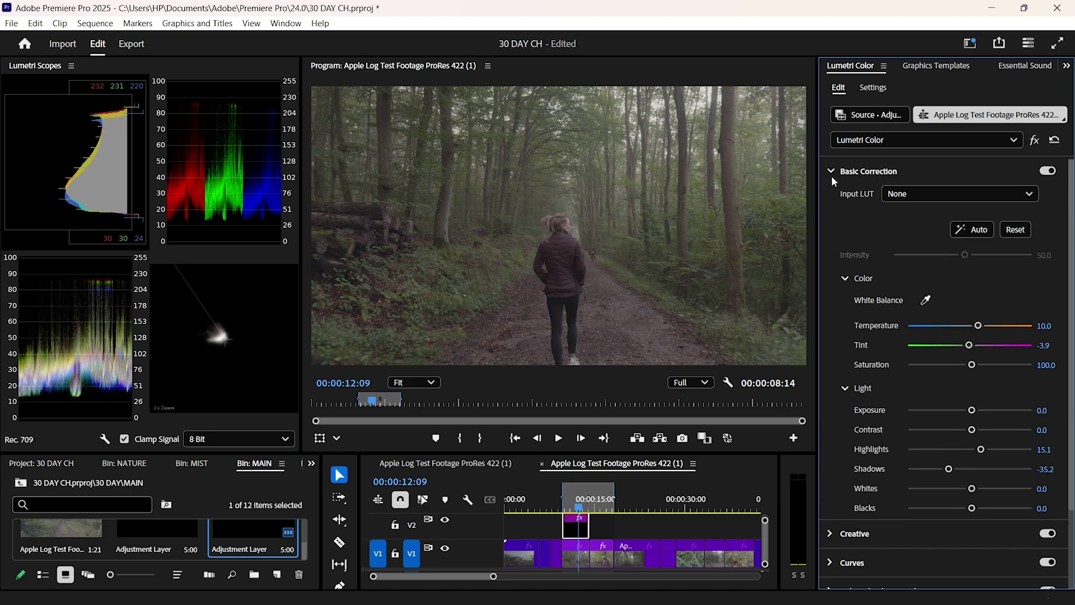
pyautogui.click(831, 175)
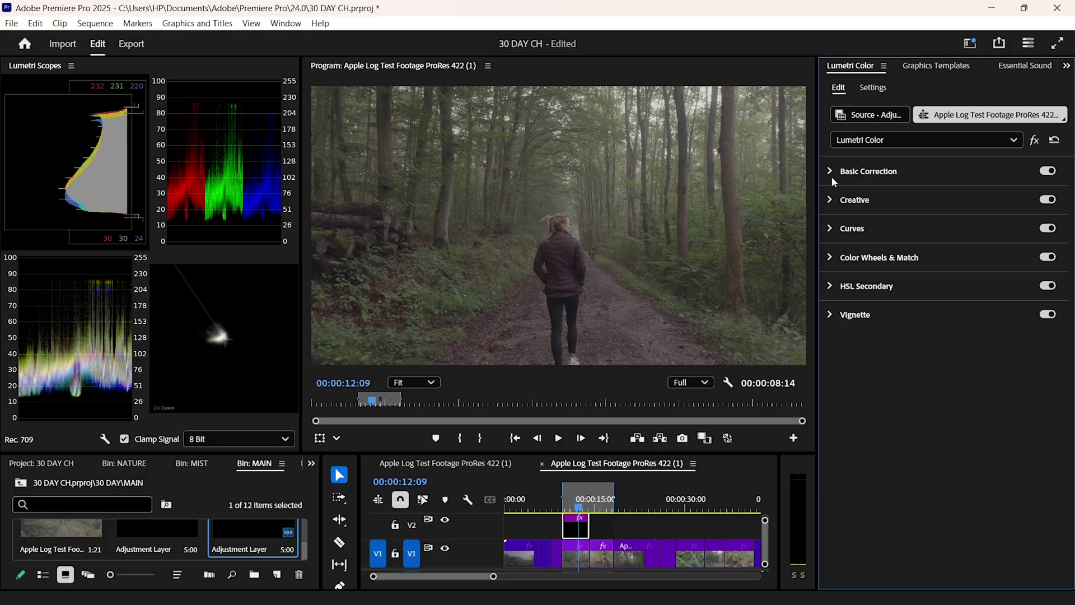
pyautogui.click(831, 287)
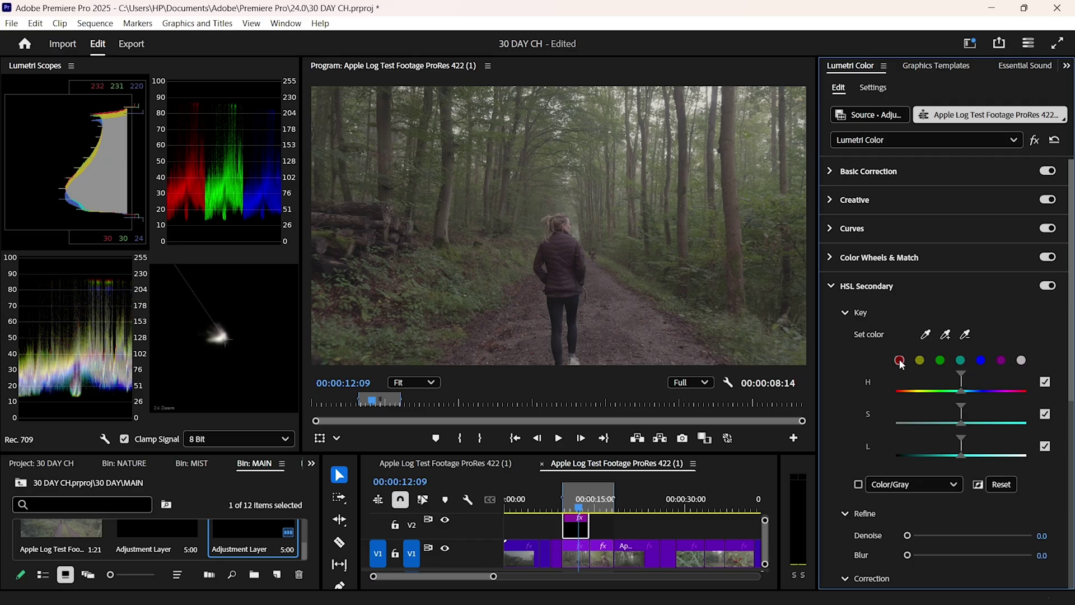
pyautogui.click(928, 335)
pyautogui.click(571, 226)
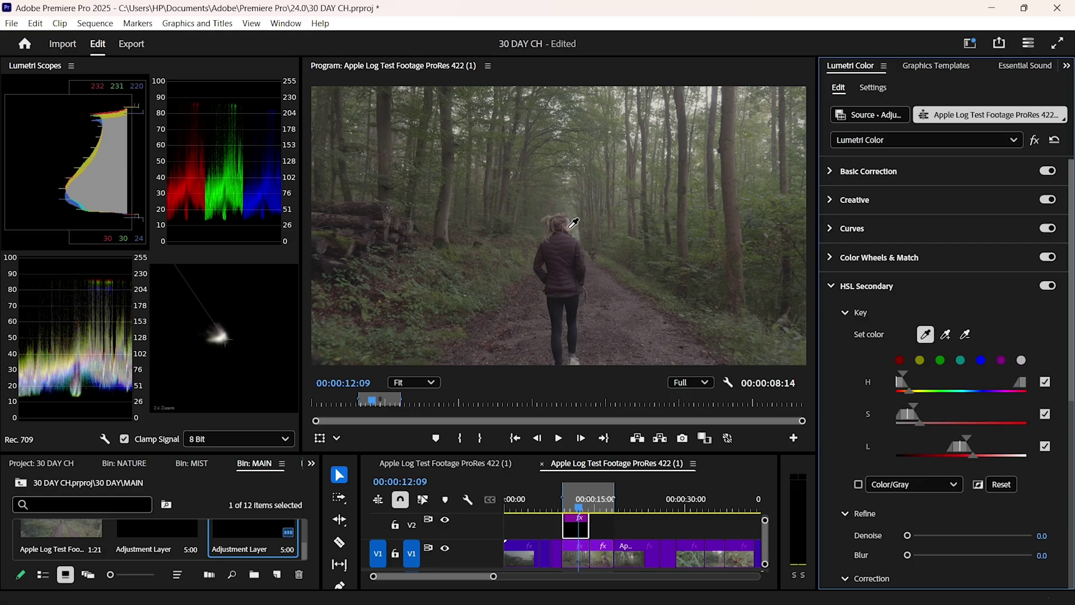
# Preview the key as a Color/Gray mask, then hide the mask
pyautogui.click(858, 485)
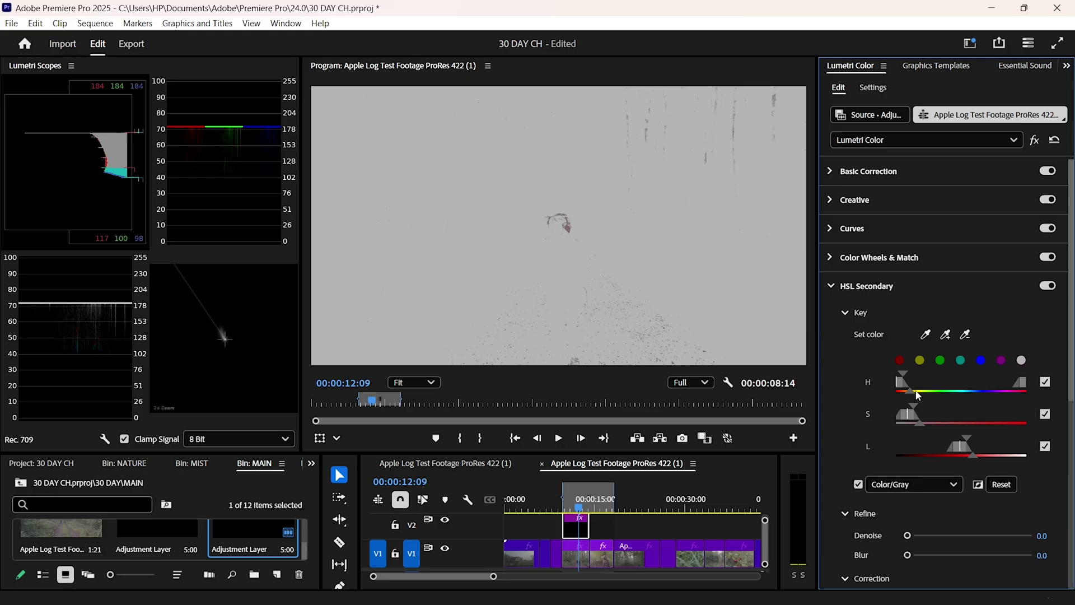
pyautogui.click(858, 485)
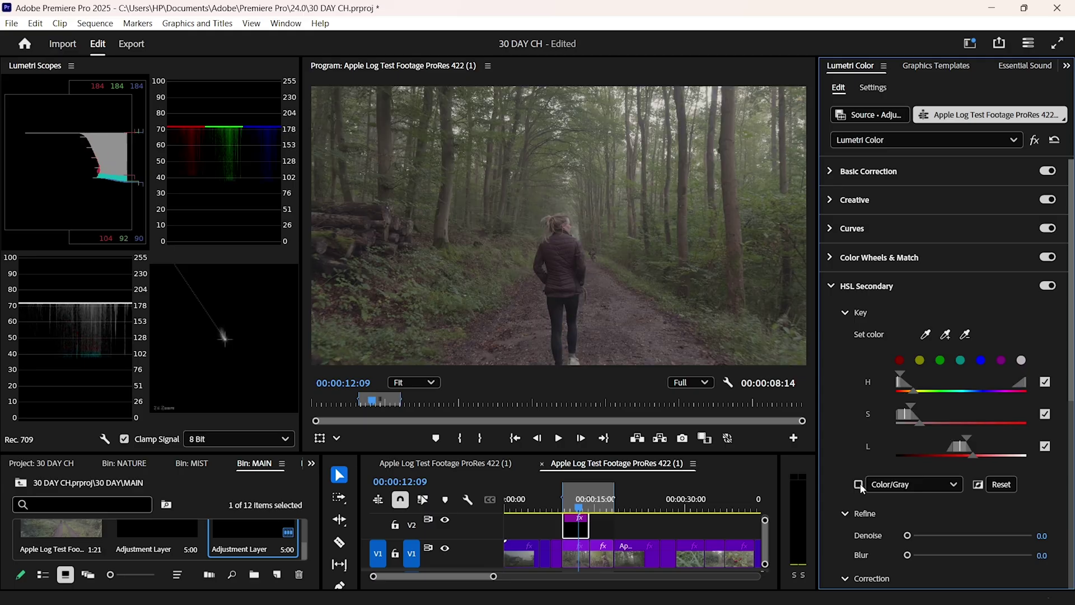
pyautogui.click(858, 485)
pyautogui.scroll(-4, 952, 392)
pyautogui.click(977, 261)
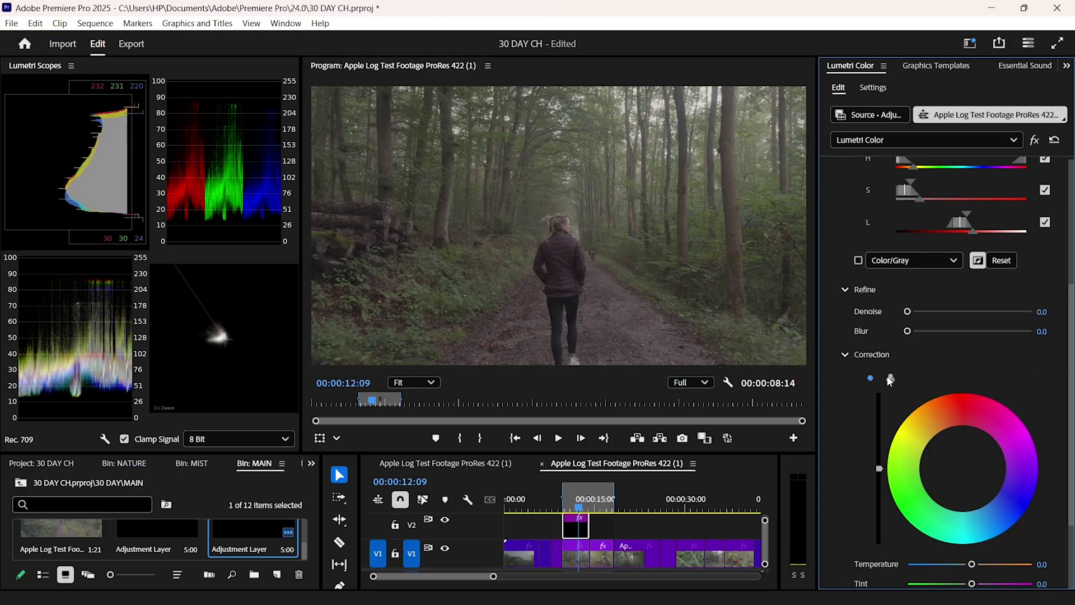
pyautogui.scroll(-2, 888, 381)
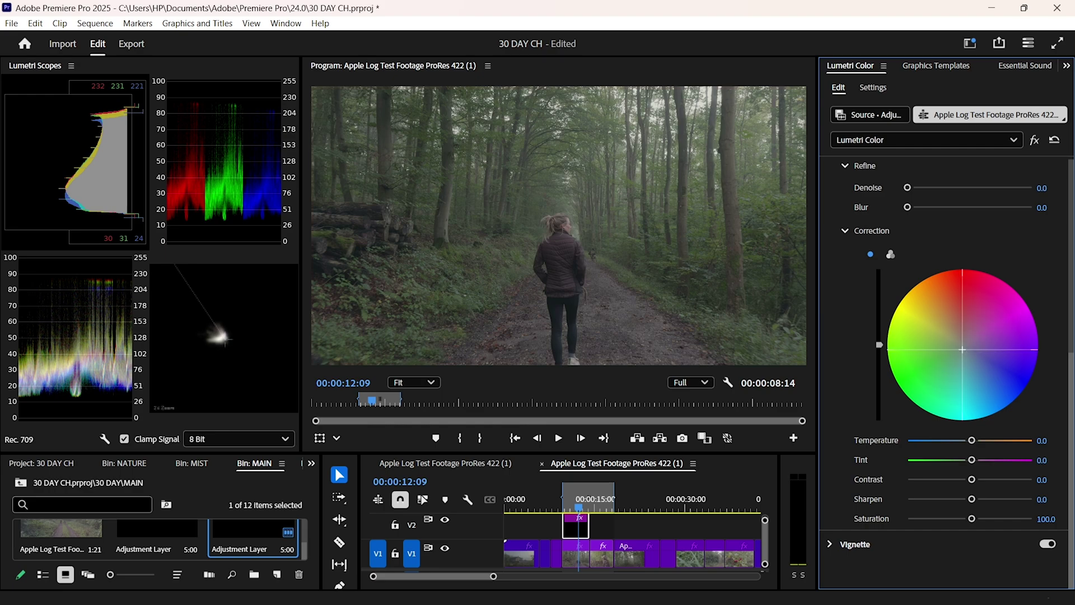
# Shift the keyed colours slightly toward green, keeping temperature at 0.0
pyautogui.moveTo(963, 350); pyautogui.dragTo(962, 353)
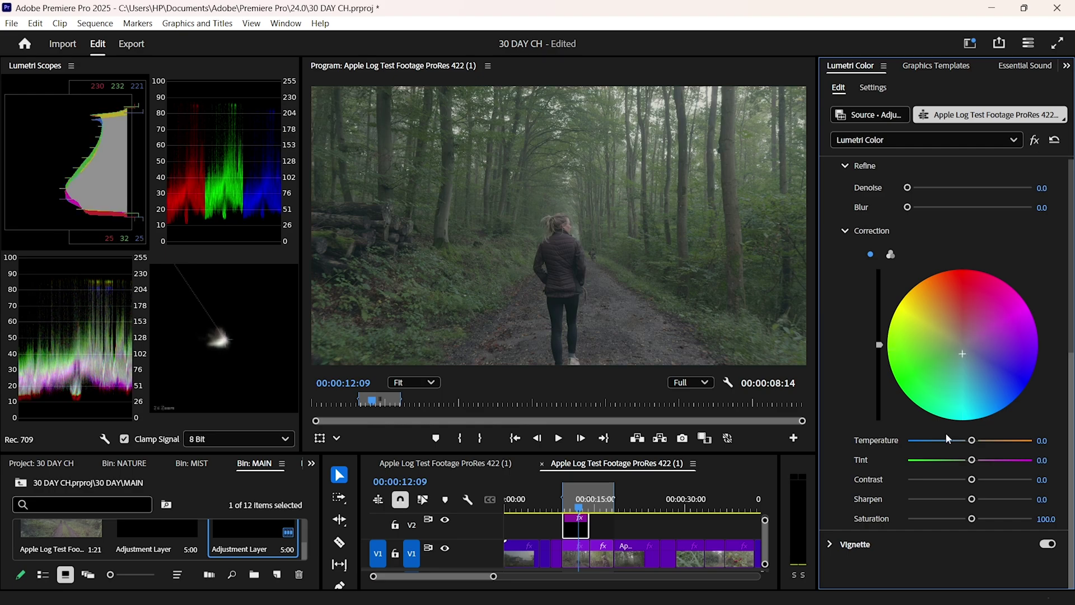
pyautogui.moveTo(971, 441); pyautogui.dragTo(968, 441)
pyautogui.doubleClick(970, 441)
pyautogui.scroll(10, 852, 443)
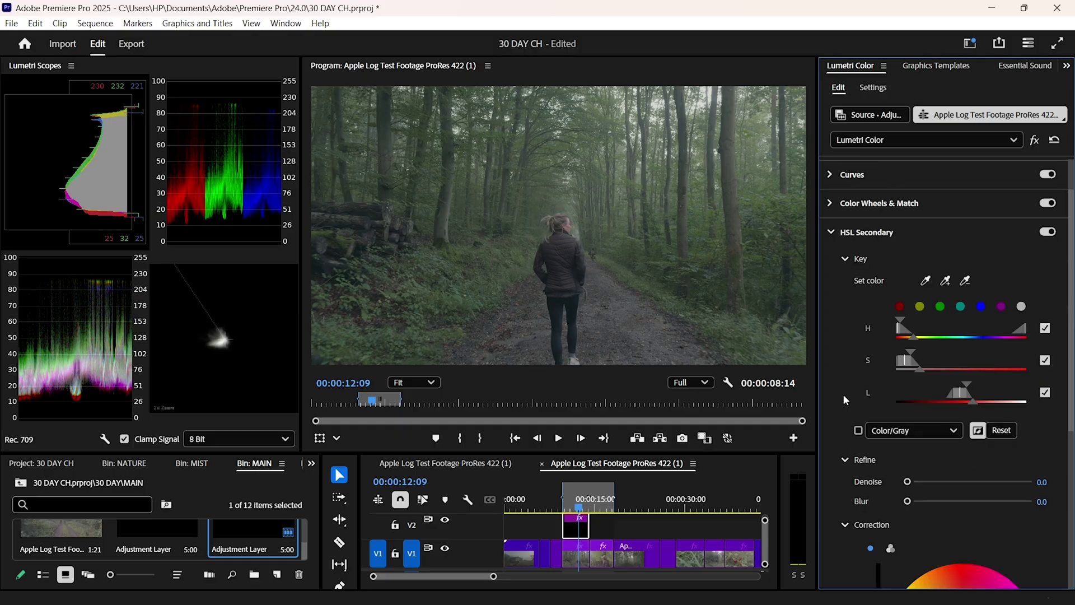
pyautogui.click(868, 228)
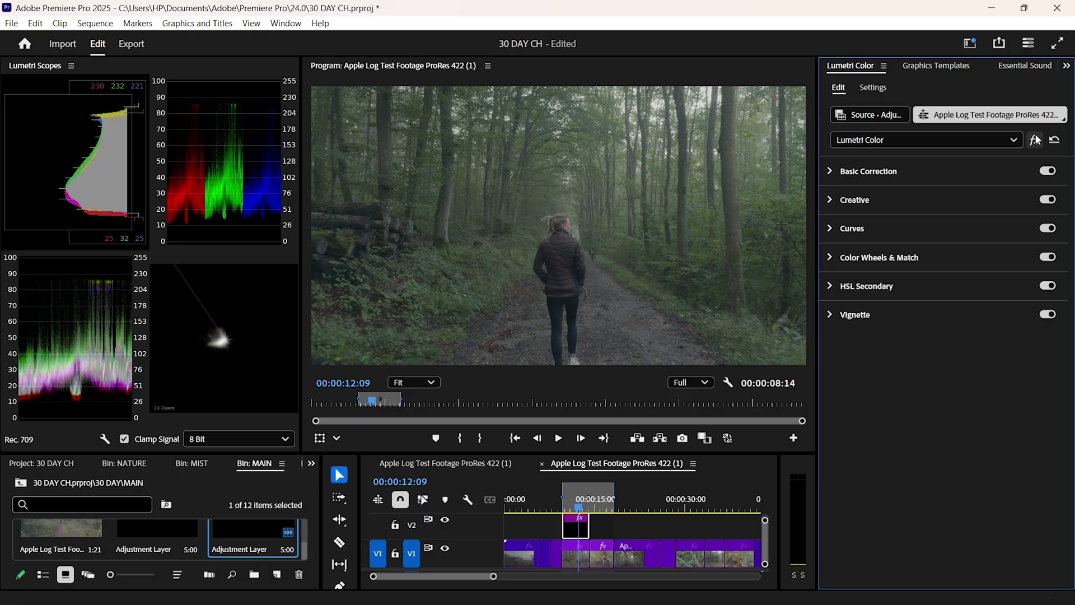
# Apply the SL BIG creative look at intensity 60 and raise Vibrance to about 30.7
pyautogui.click(834, 203)
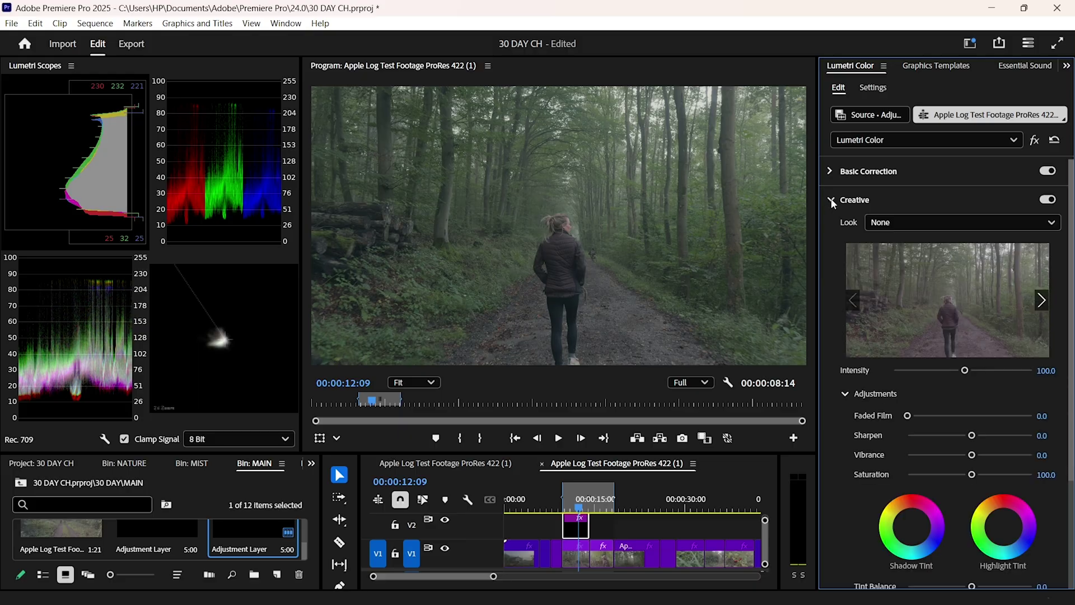
pyautogui.click(973, 223)
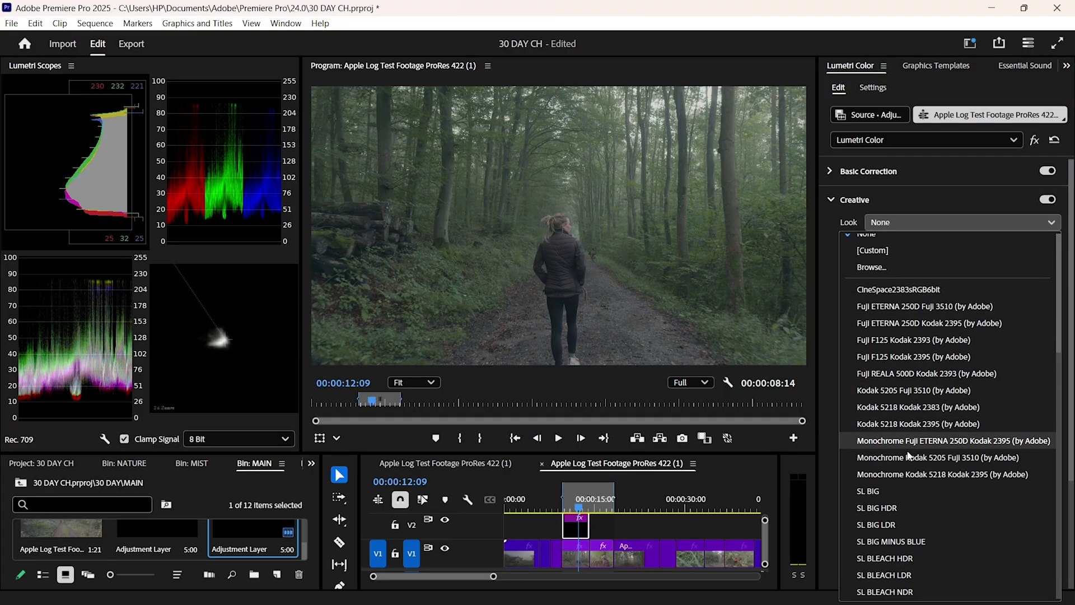
pyautogui.scroll(-10, 908, 455)
pyautogui.scroll(5, 901, 355)
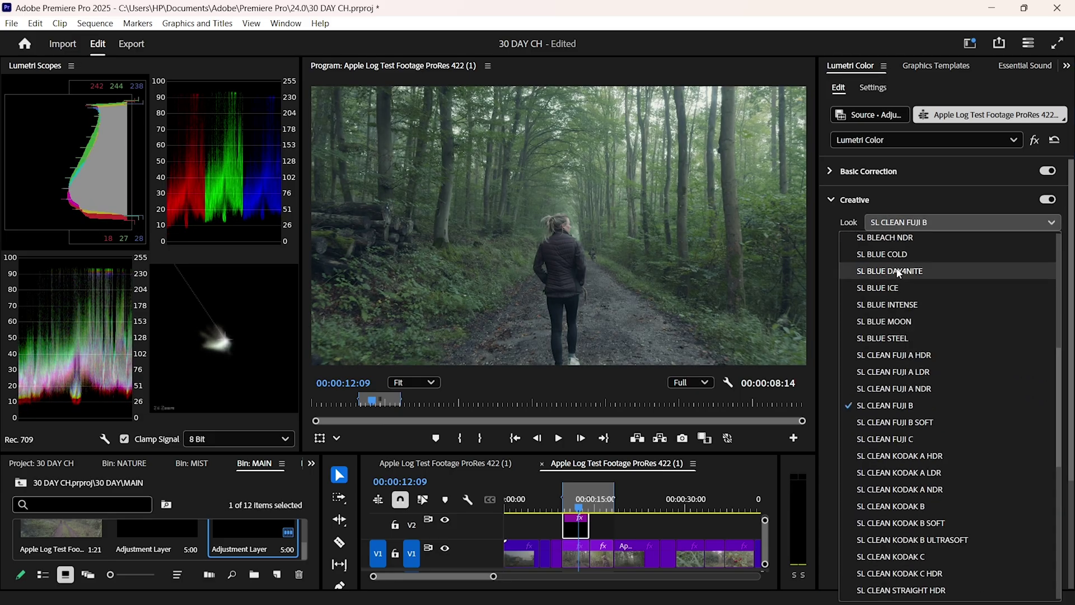
pyautogui.click(900, 272)
pyautogui.click(1053, 369)
pyautogui.write('60')
pyautogui.press('Return')
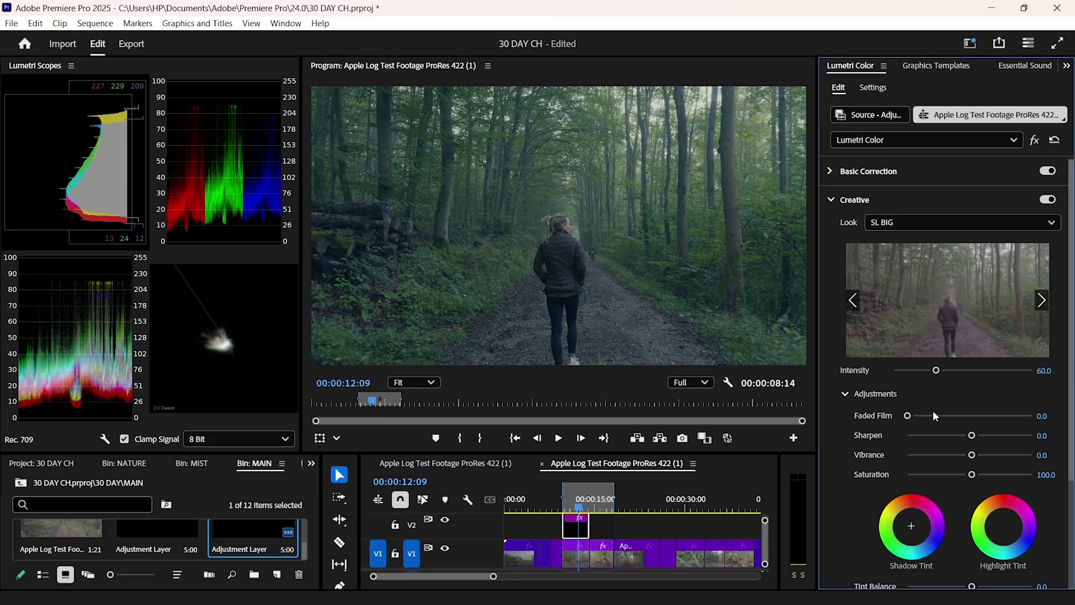
pyautogui.moveTo(971, 454); pyautogui.dragTo(1038, 473)
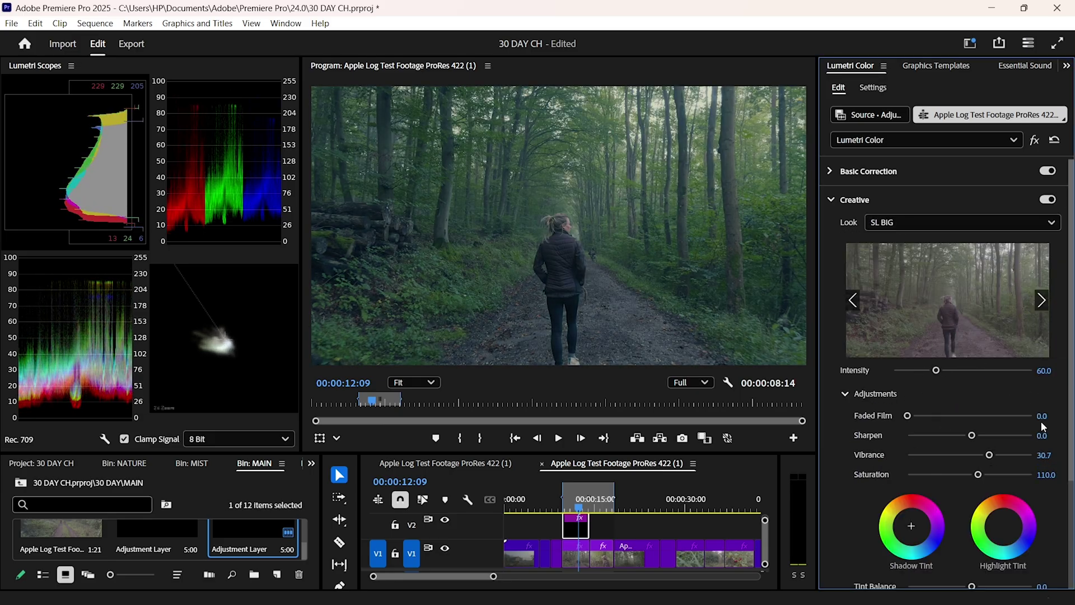
# Add an S-shaped RGB curve with darker shadows and lifted highlights
pyautogui.click(831, 200)
pyautogui.click(834, 230)
pyautogui.scroll(-1, 941, 392)
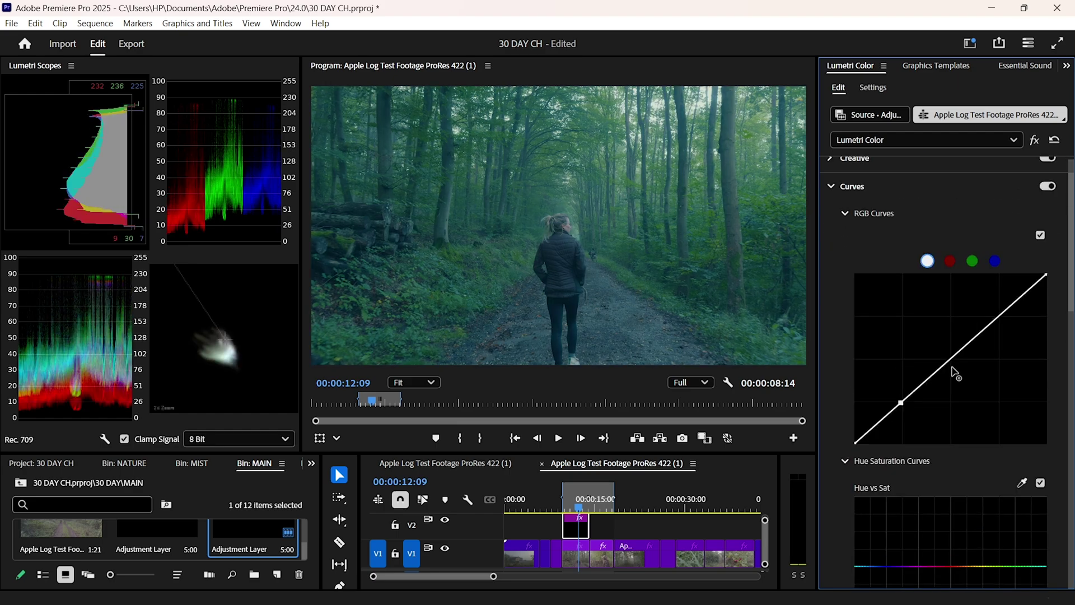
pyautogui.click(1000, 318)
pyautogui.moveTo(901, 402); pyautogui.dragTo(905, 408)
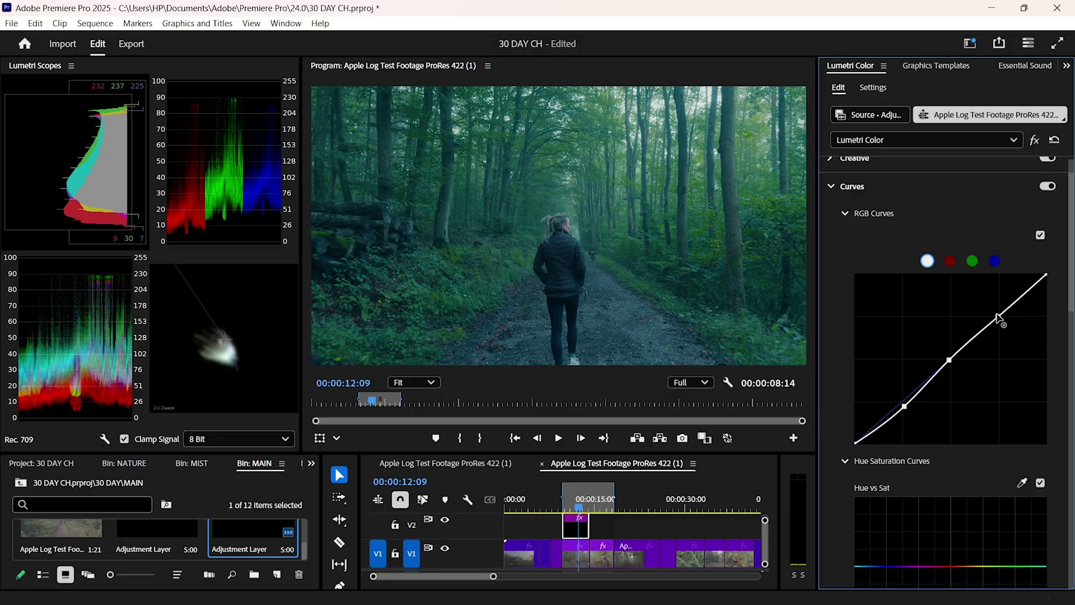
pyautogui.moveTo(1000, 317); pyautogui.dragTo(997, 314)
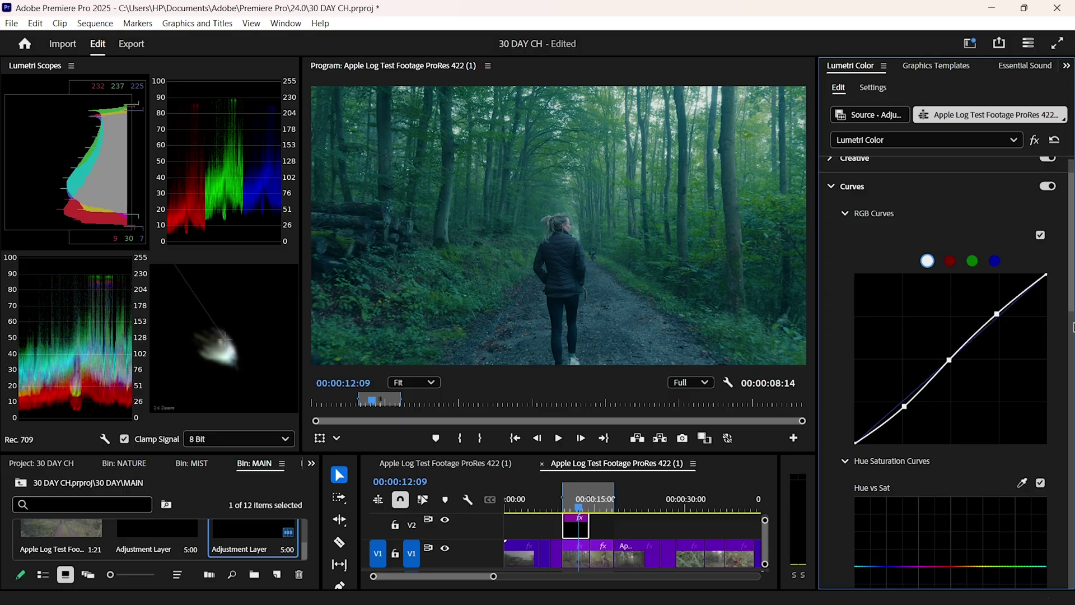
pyautogui.scroll(-2, 916, 476)
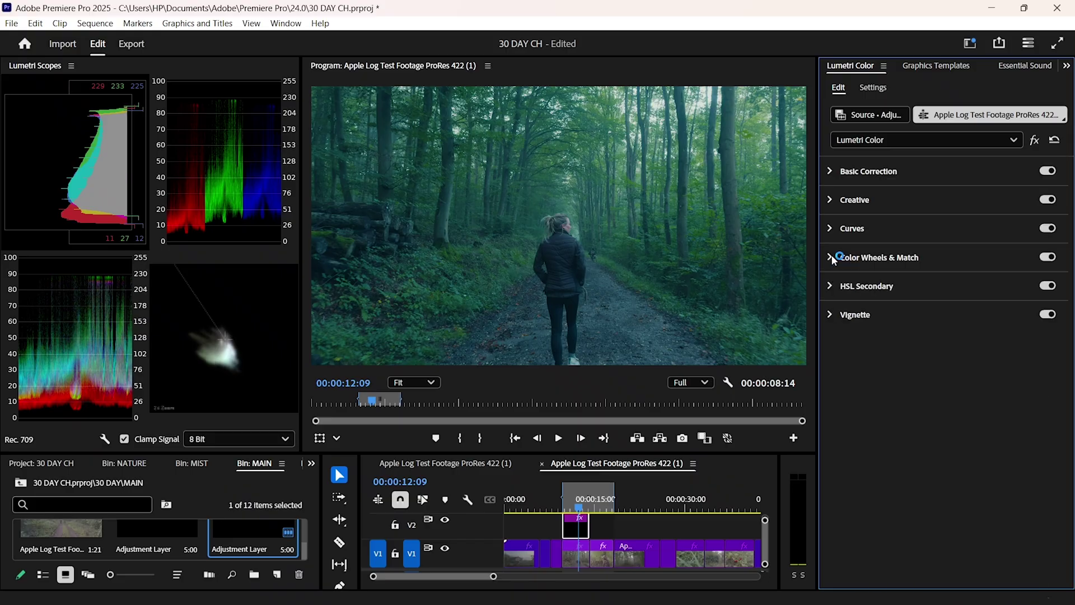
# Extend the V2 adjustment layer to 00:00:19:13 so it covers the next clip
pyautogui.click(832, 254)
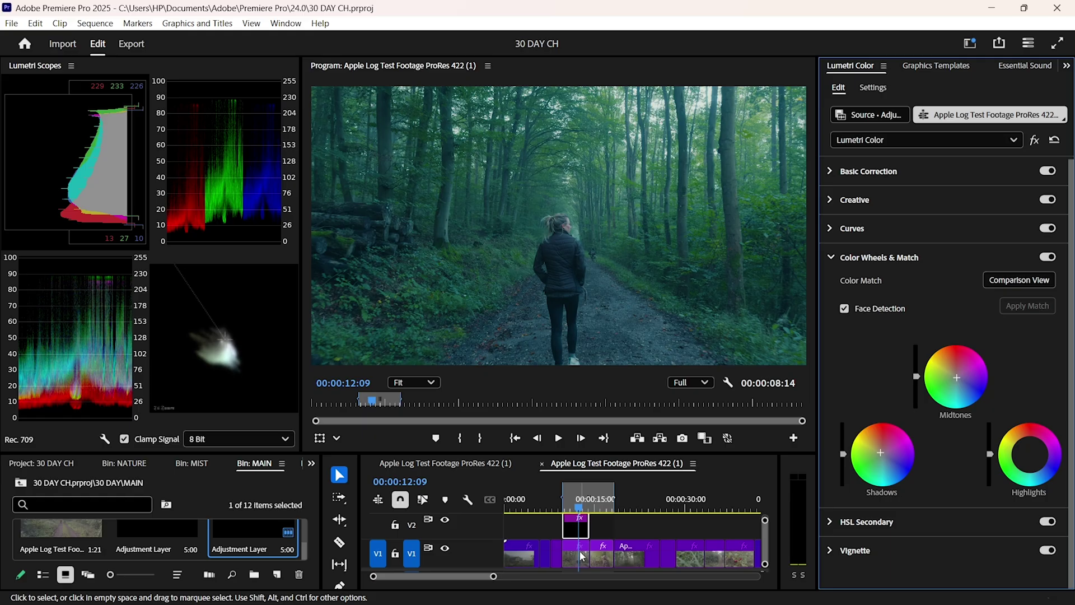
pyautogui.moveTo(589, 526); pyautogui.dragTo(612, 539)
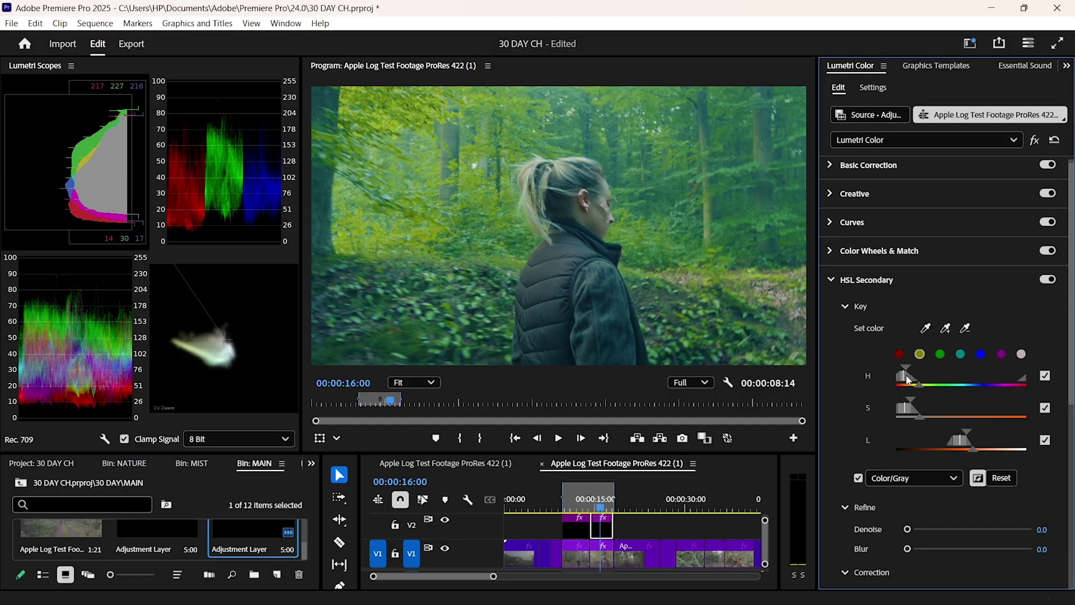
# Load the red preset key in HSL Secondary for the woman-in-profile clip
pyautogui.click(900, 354)
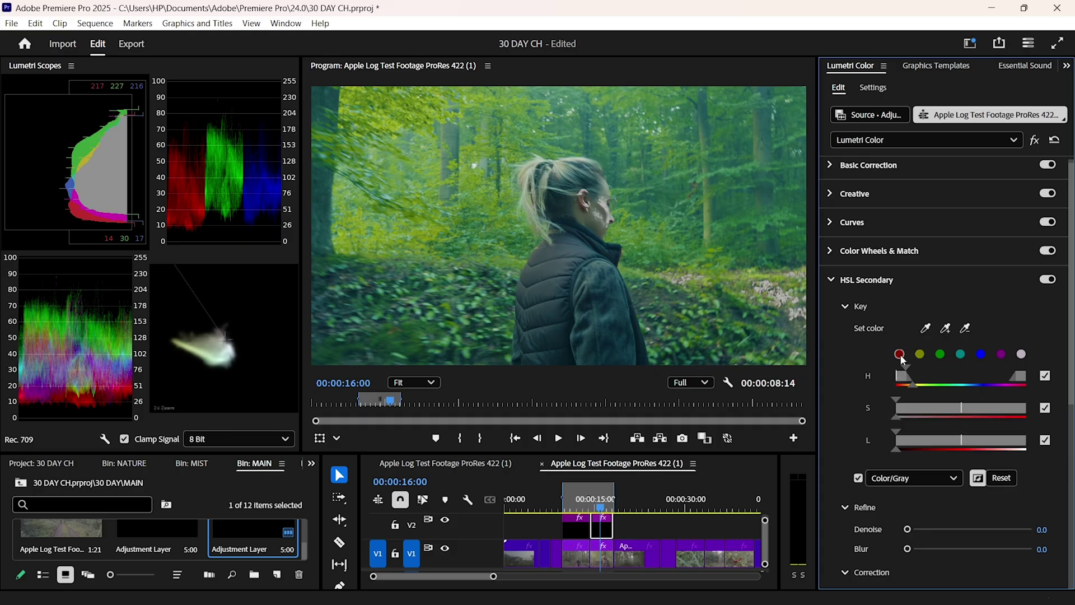